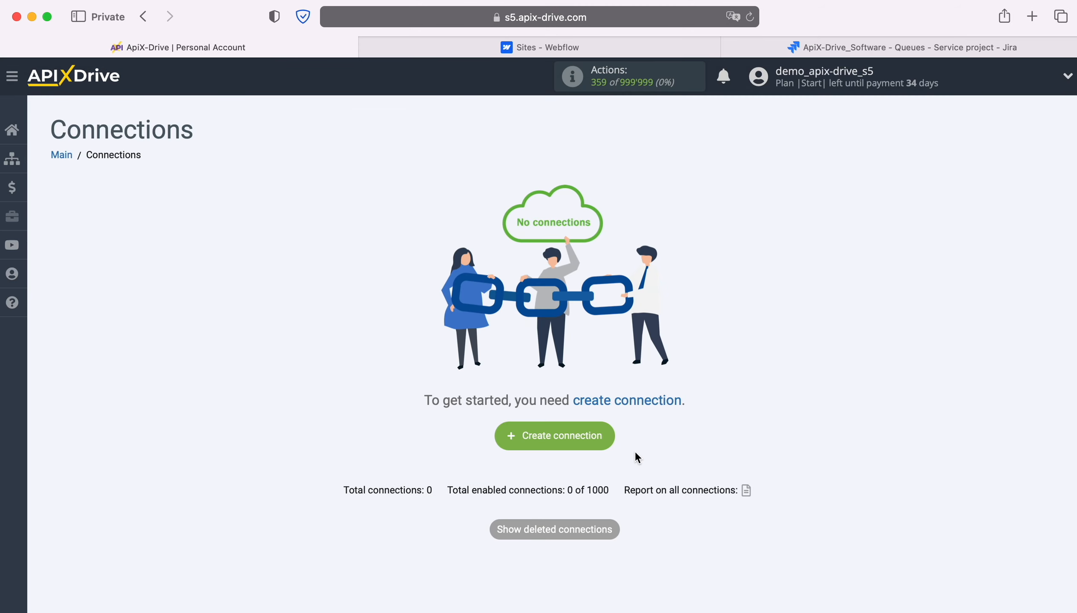
# Step: Create a new connection with Webflow as the data source system
pyautogui.click(609, 433)
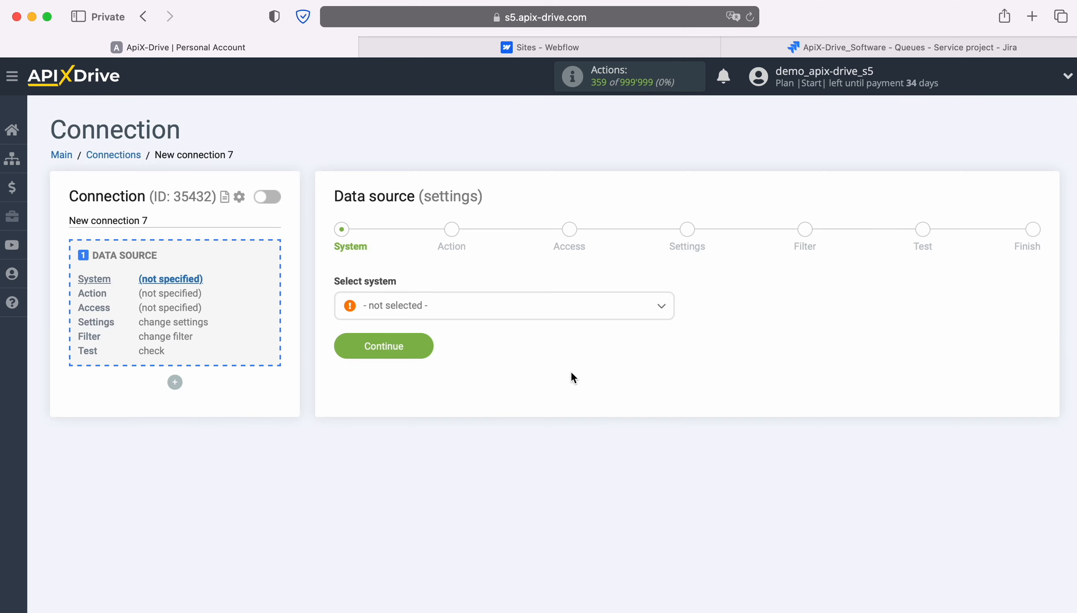
pyautogui.click(554, 316)
pyautogui.scroll(-20, 556, 433)
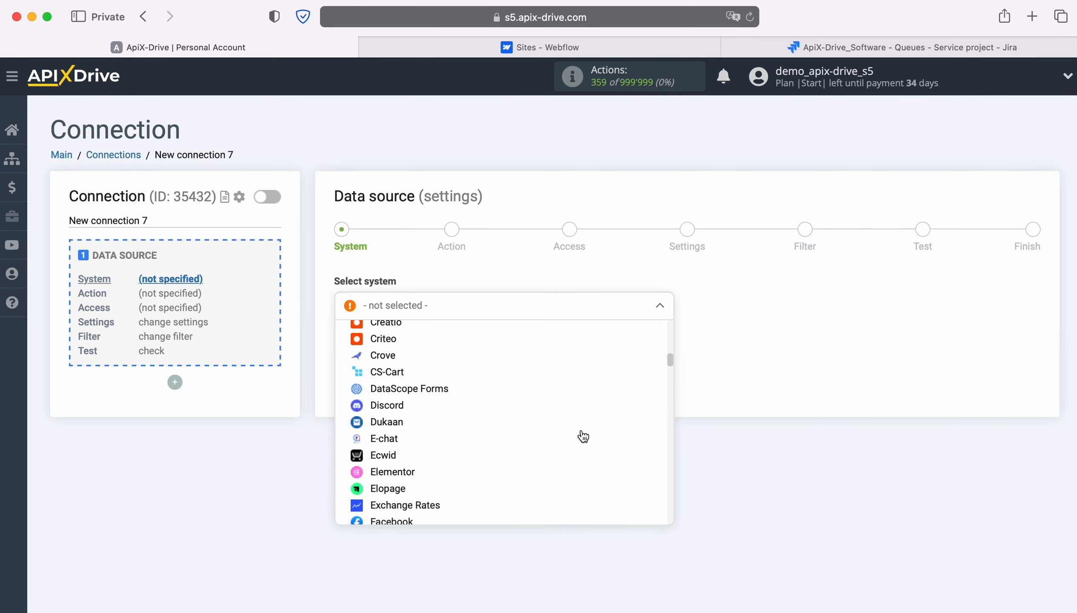
pyautogui.scroll(-20, 582, 435)
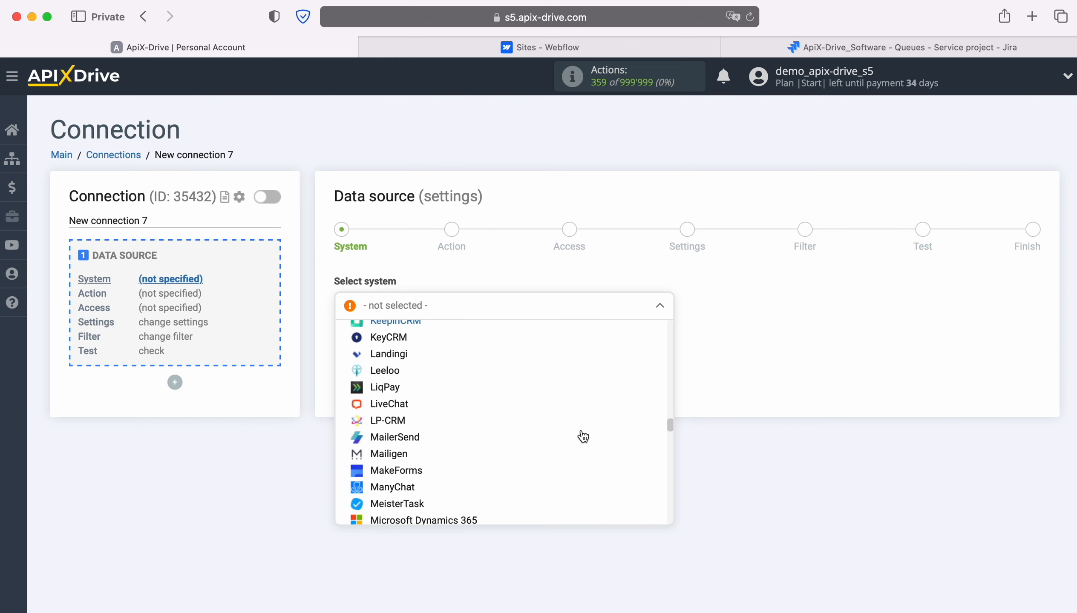
pyautogui.scroll(-20, 582, 436)
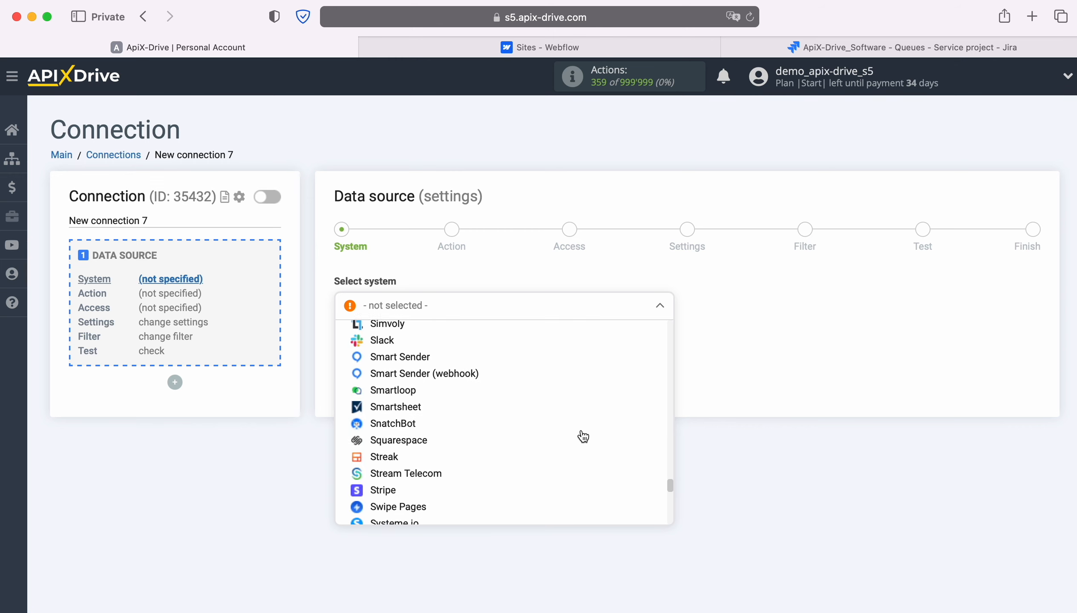
pyautogui.scroll(-4, 581, 436)
pyautogui.click(390, 439)
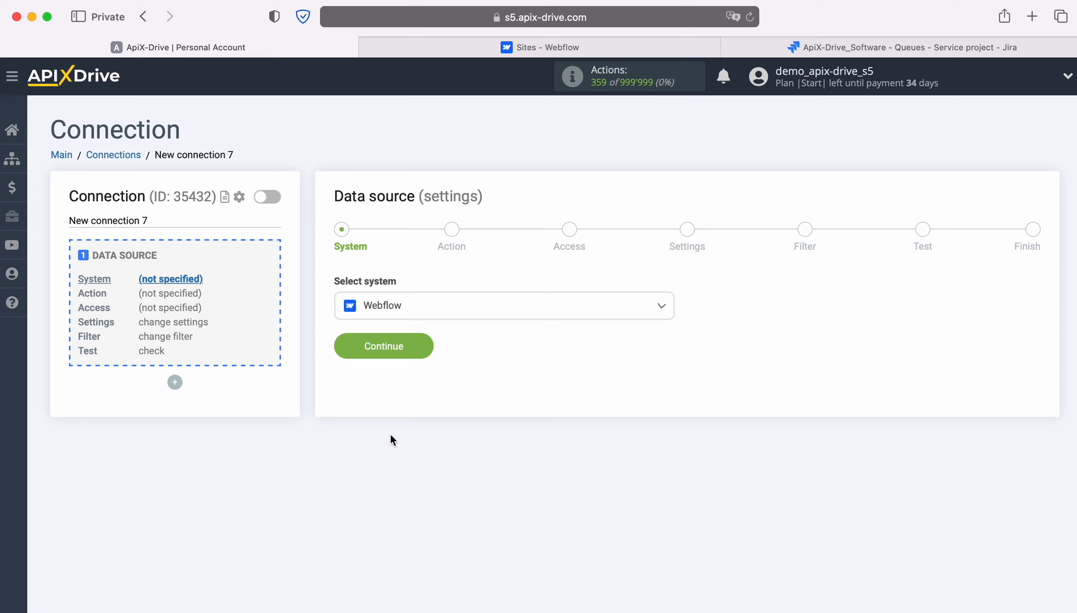
pyautogui.click(423, 344)
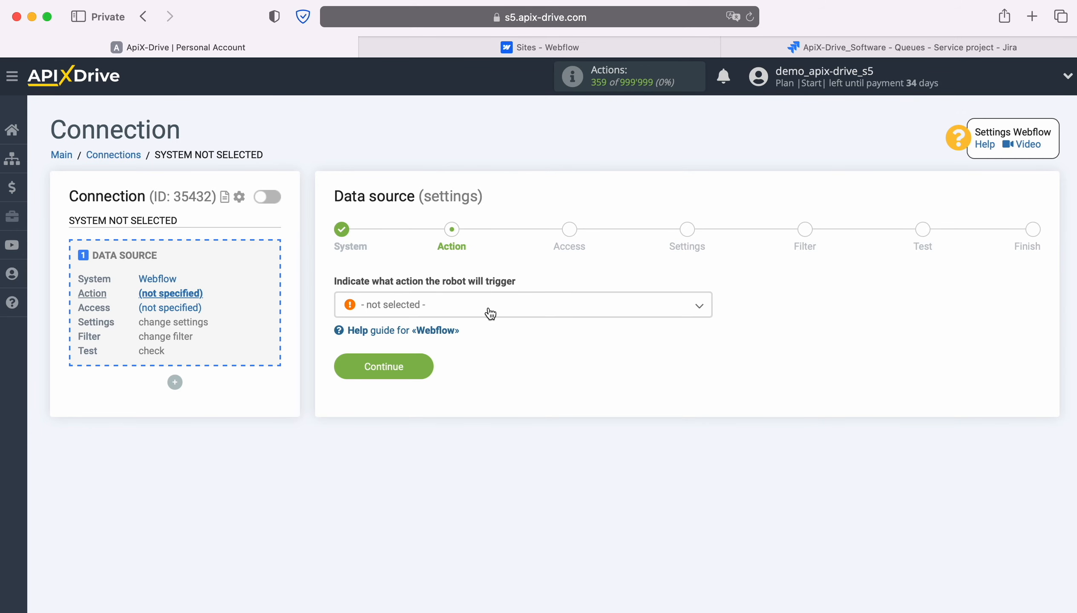
# Step: Set the Webflow action to 'Get form DATA (new)'
pyautogui.click(489, 309)
pyautogui.click(432, 378)
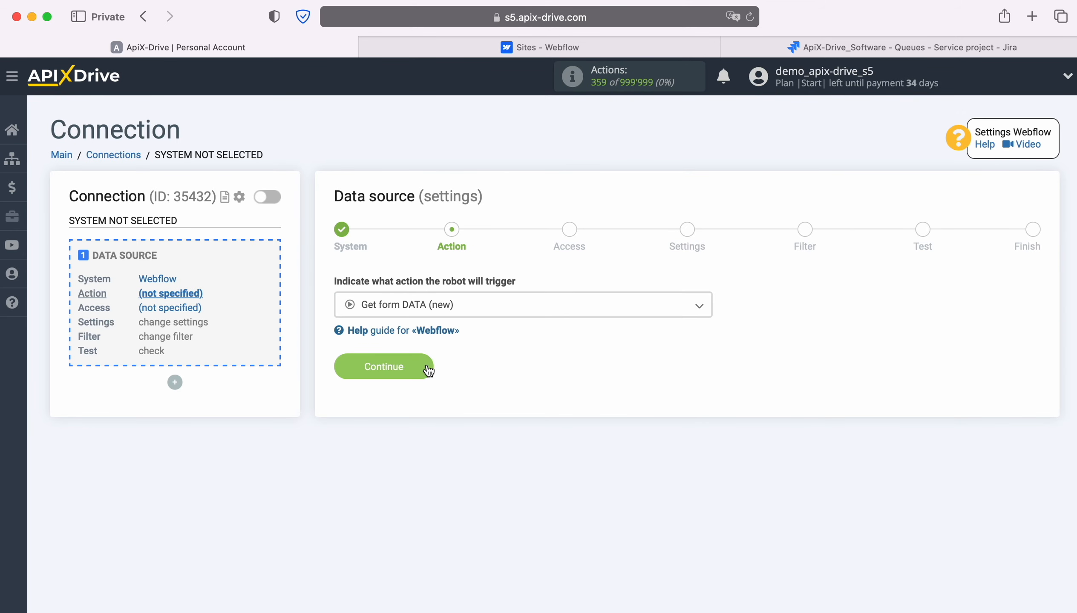
pyautogui.click(425, 366)
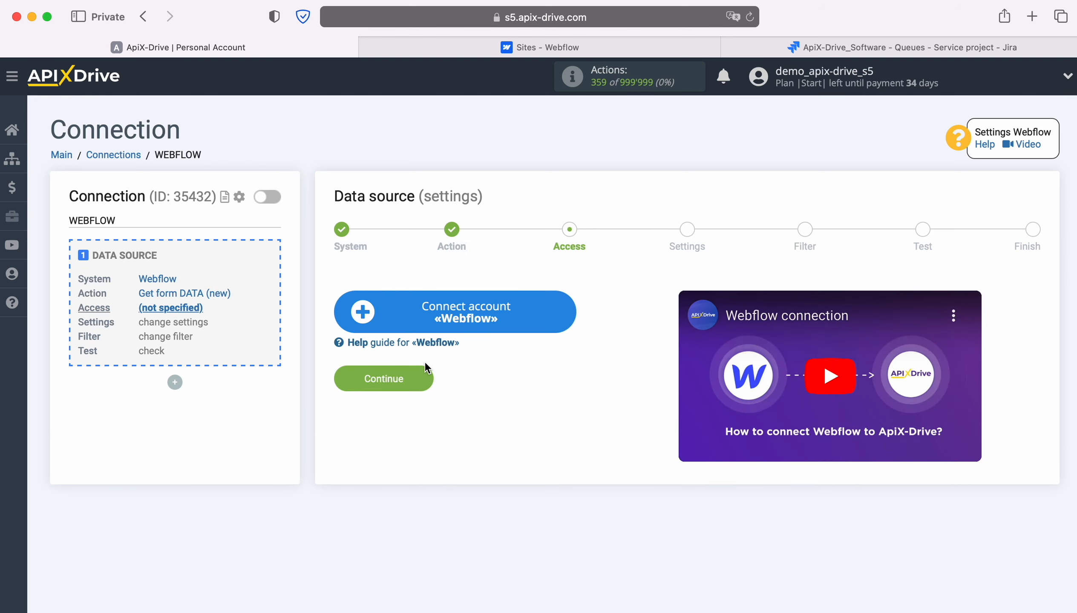
# Step: Log in to Webflow with the account e-mail and password, and authorize ApiX-Drive for the workspace
pyautogui.click(564, 312)
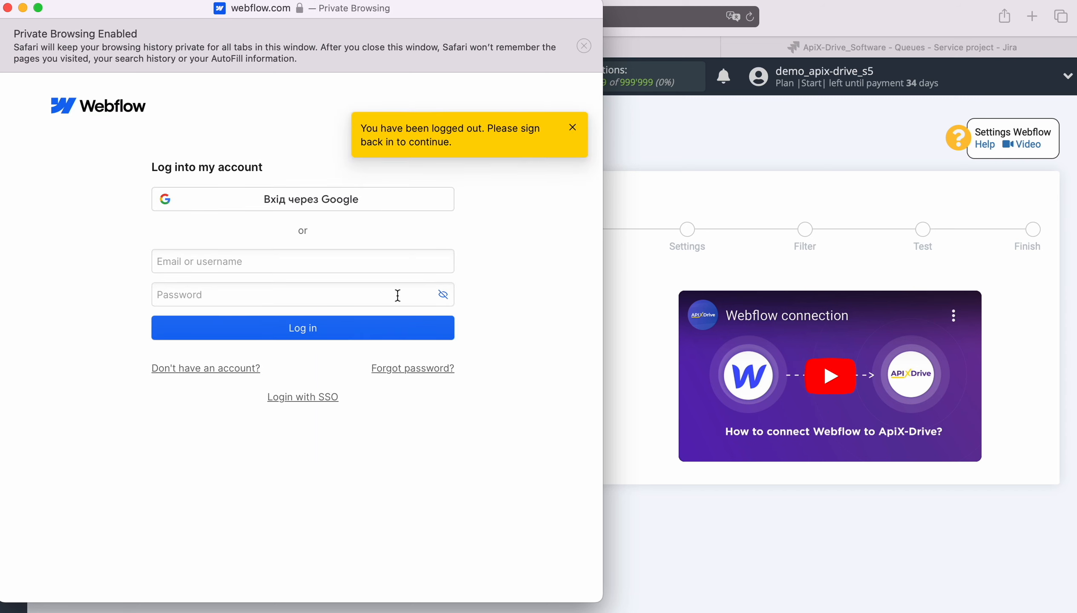
pyautogui.click(233, 262)
pyautogui.rightClick(229, 263)
pyautogui.click(261, 302)
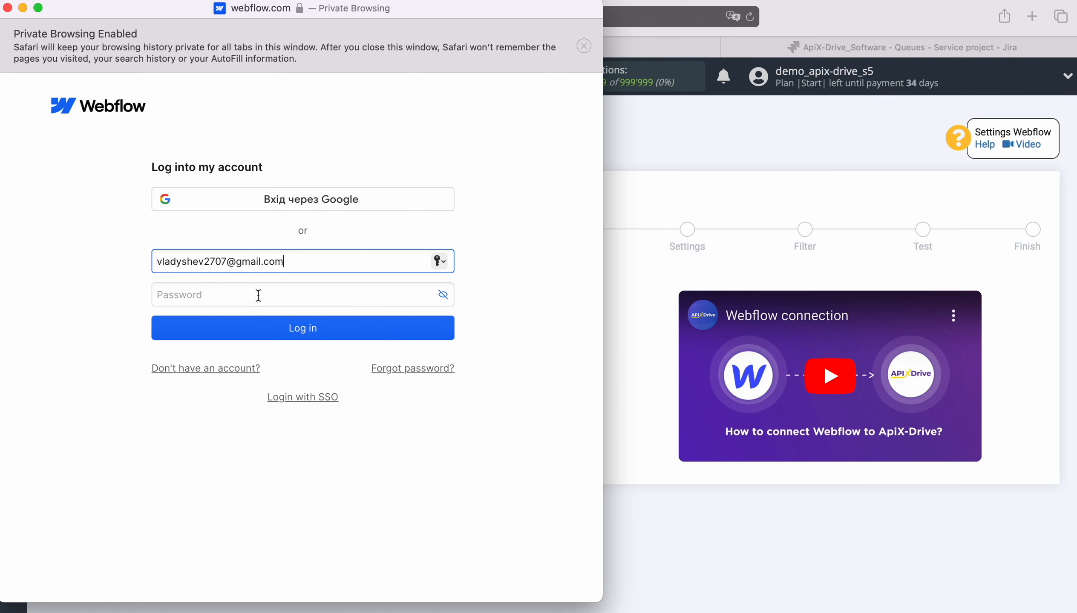
pyautogui.click(257, 294)
pyautogui.write('***********')
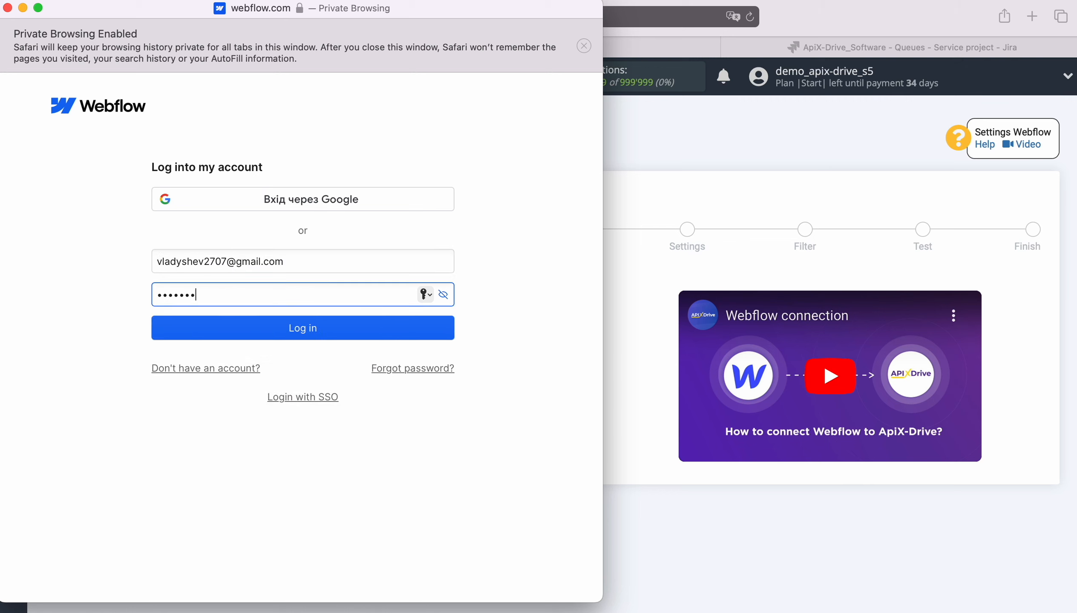
pyautogui.click(261, 336)
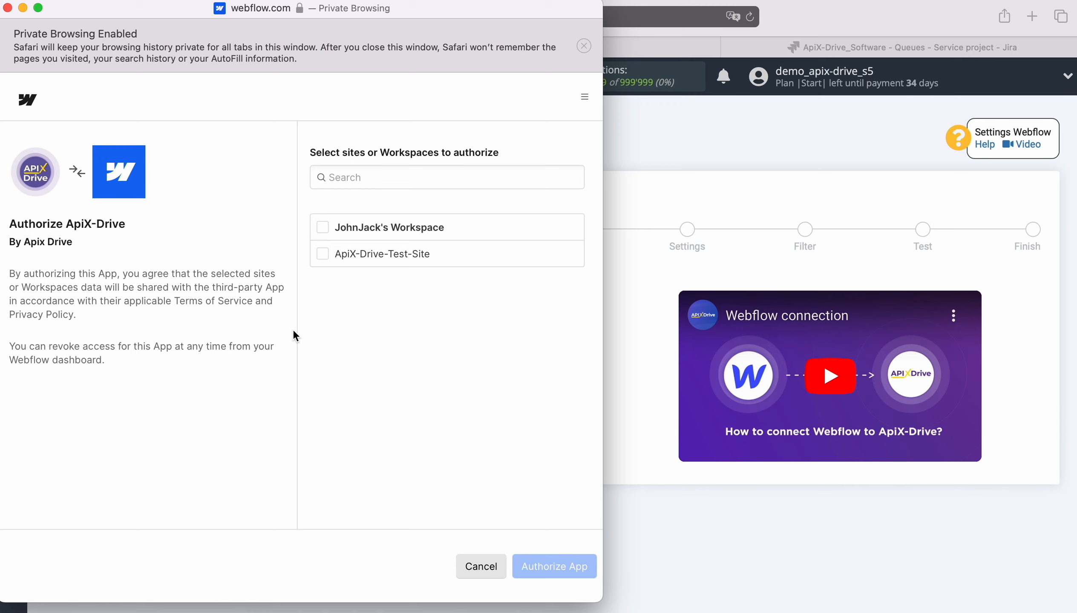
pyautogui.click(322, 227)
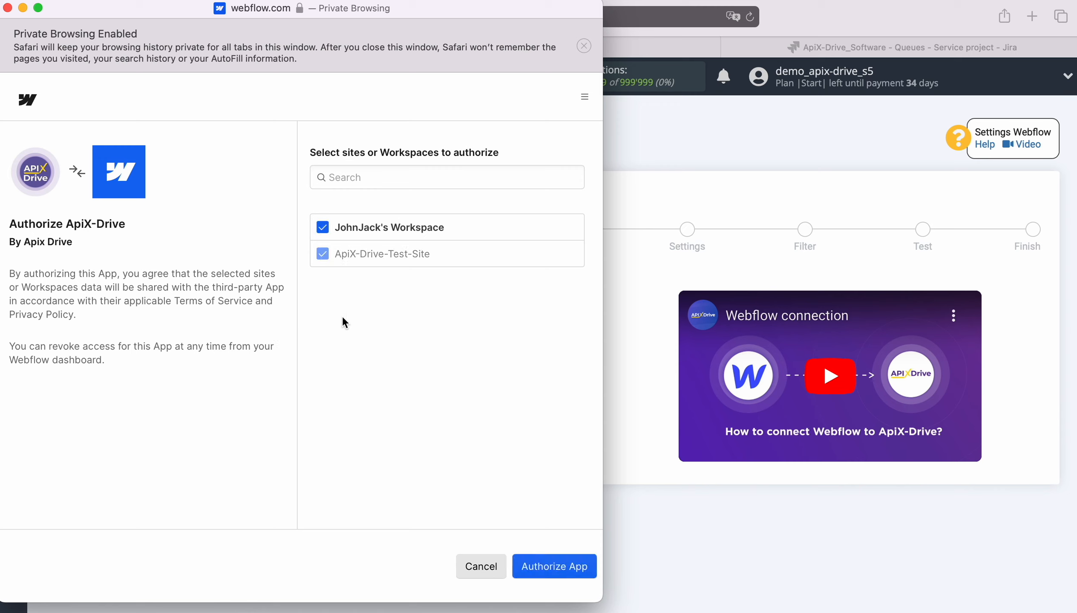
pyautogui.click(543, 568)
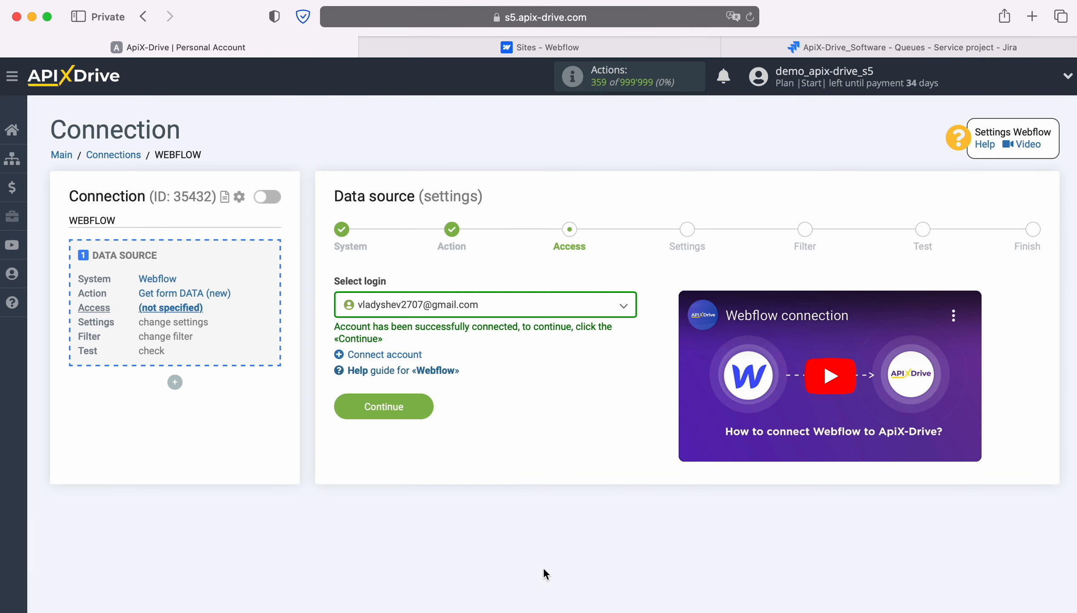
# Step: Select the linked Webflow login for the data source
pyautogui.click(540, 306)
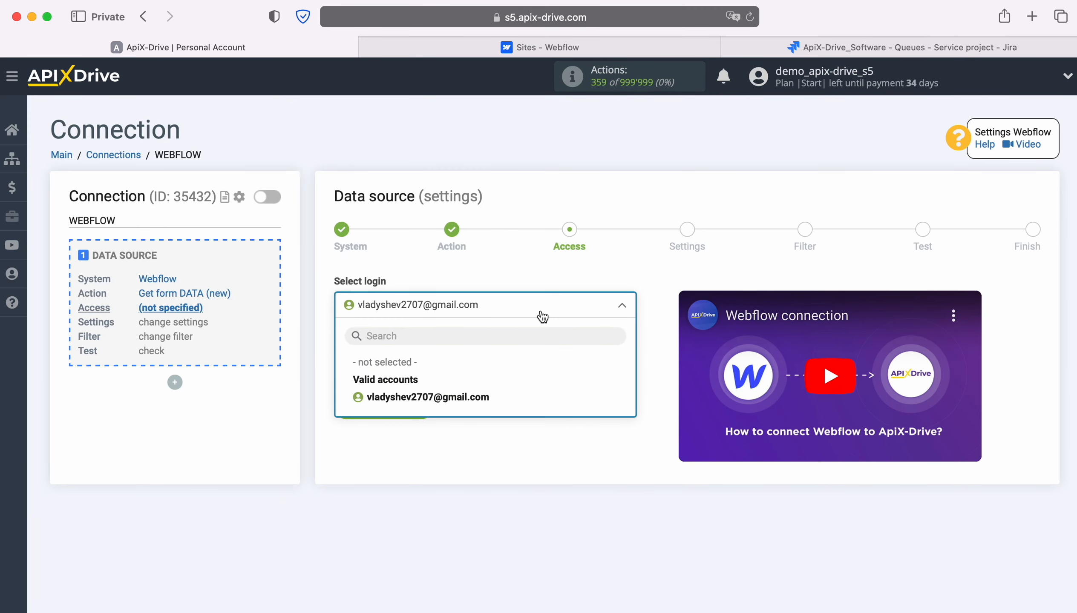
pyautogui.click(481, 398)
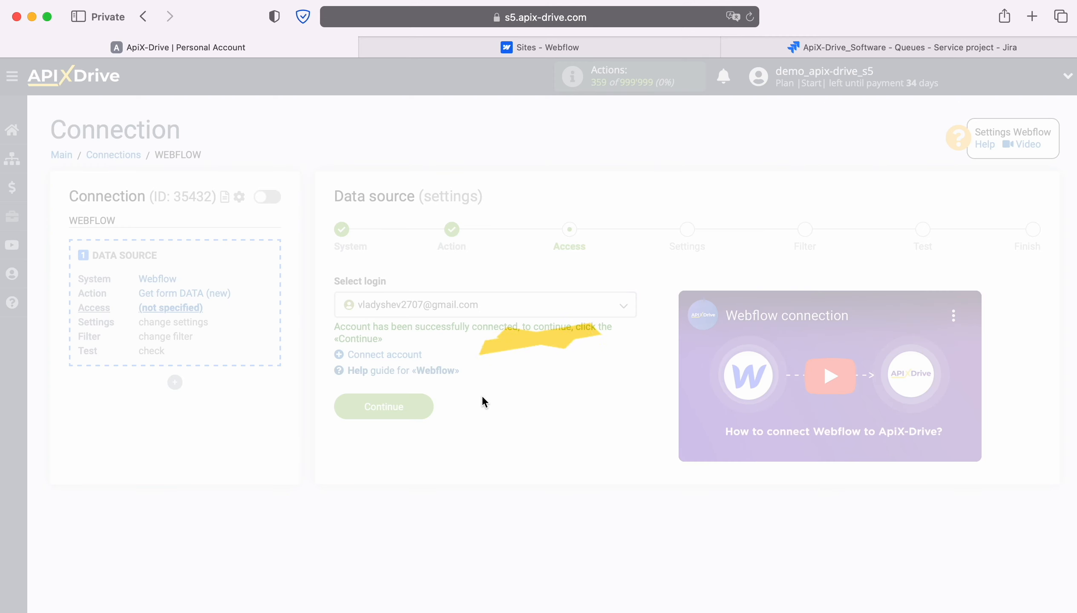
pyautogui.click(427, 406)
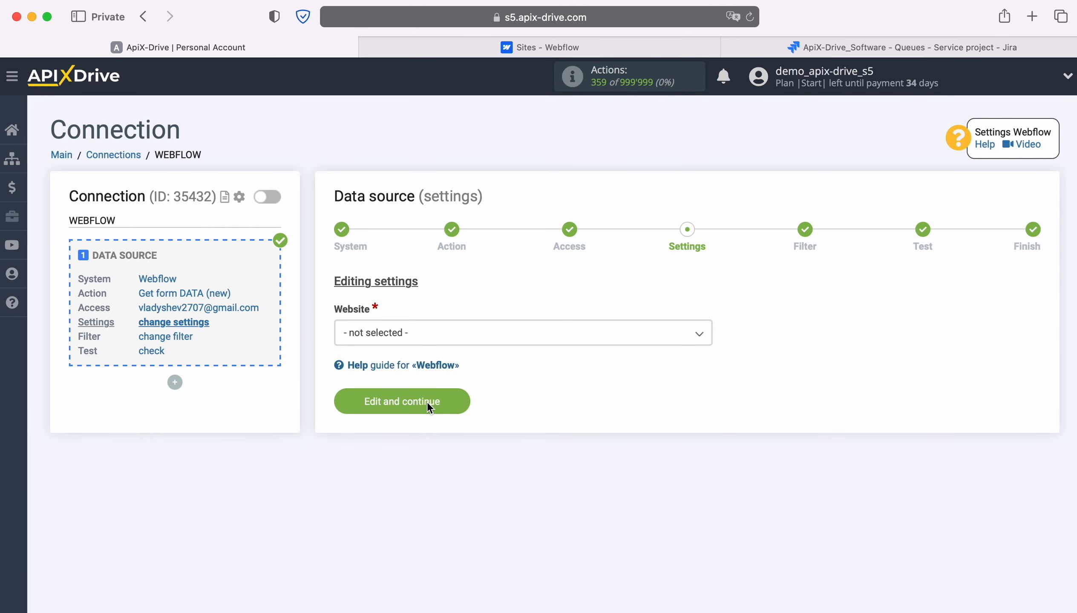
# Step: Choose ApiX-Drive-Test-Site as the website and skip the filter step
pyautogui.click(448, 337)
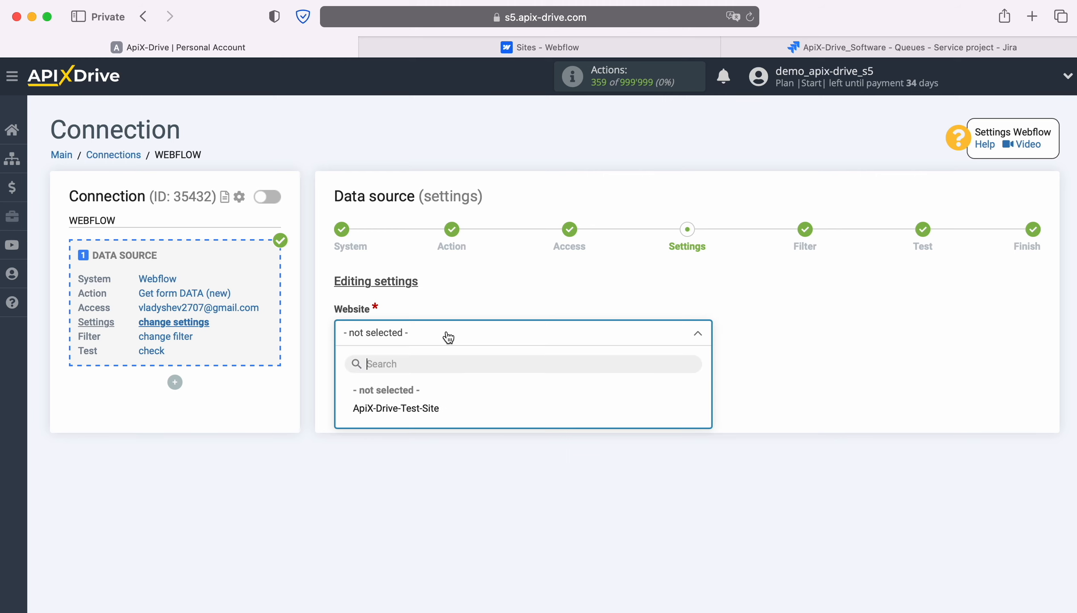
pyautogui.click(427, 408)
pyautogui.click(454, 408)
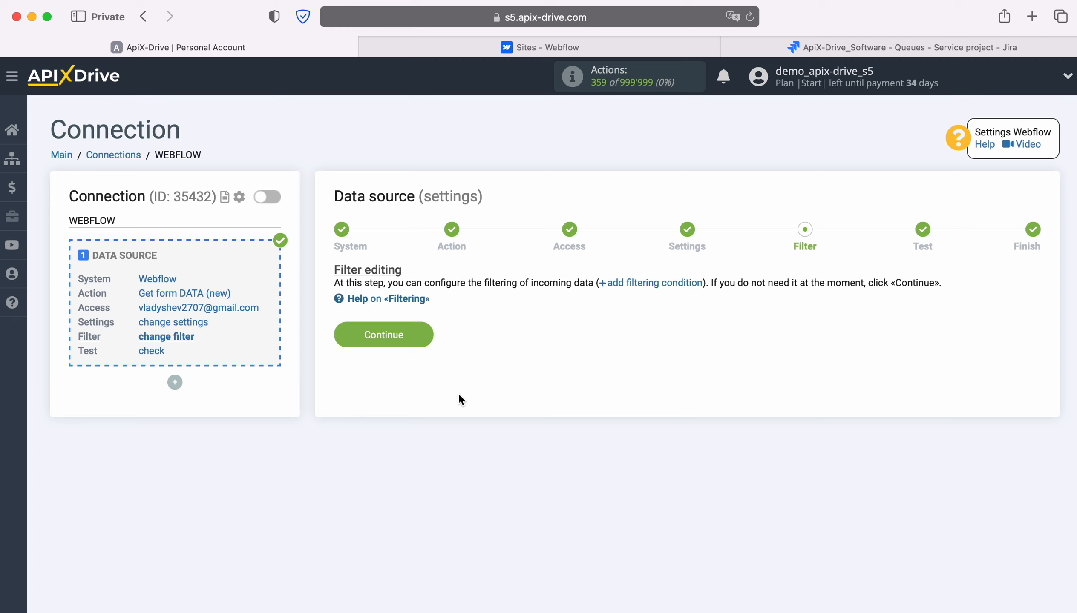
pyautogui.click(426, 333)
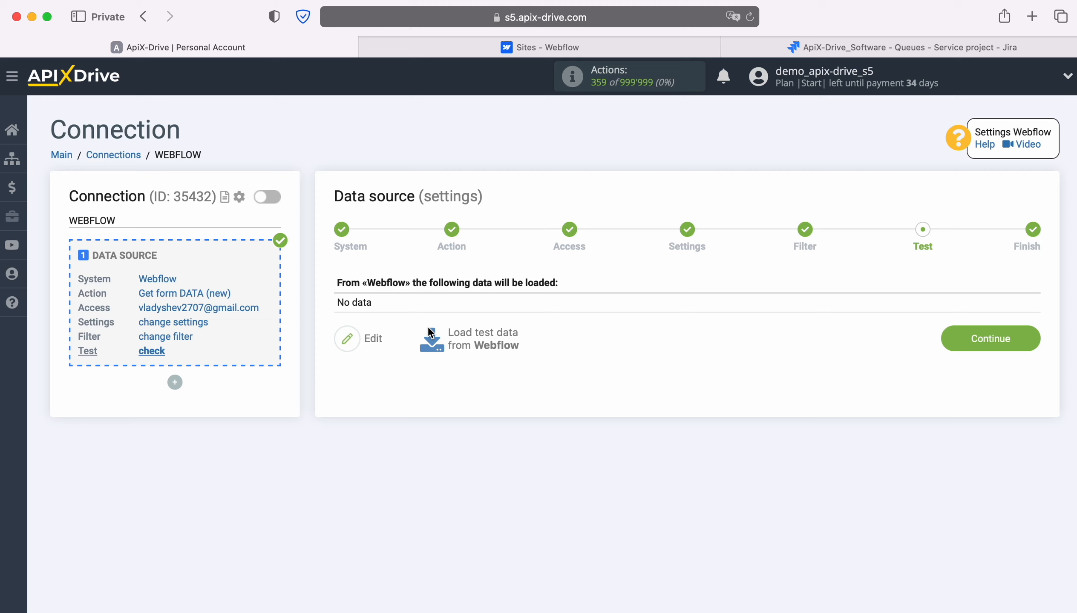
# Step: Open the published Webflow test site and enter the submitter's first and last name
pyautogui.click(508, 49)
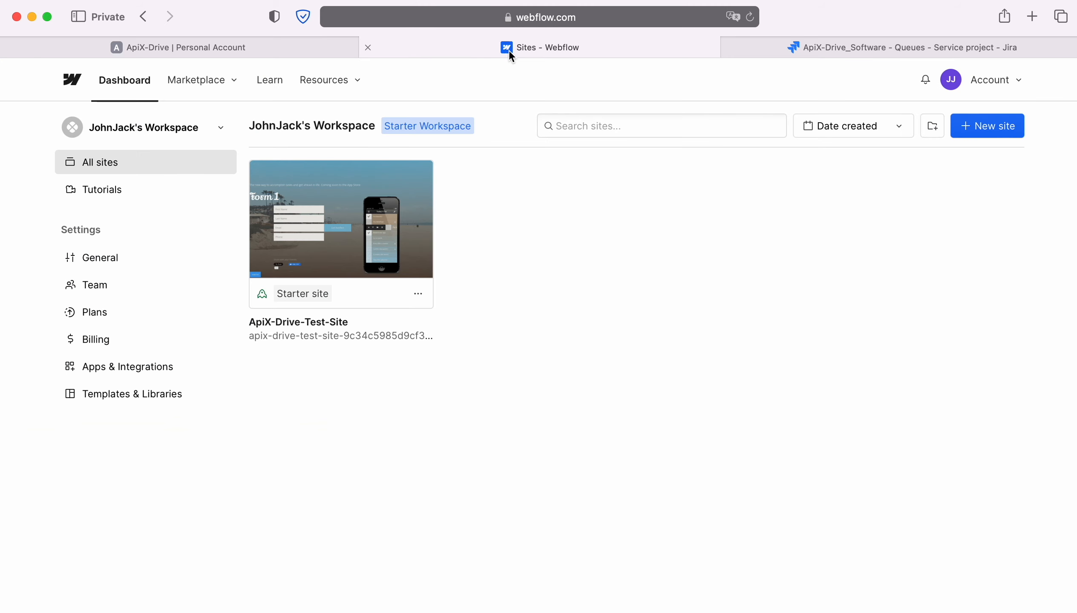
pyautogui.click(390, 333)
pyautogui.click(333, 320)
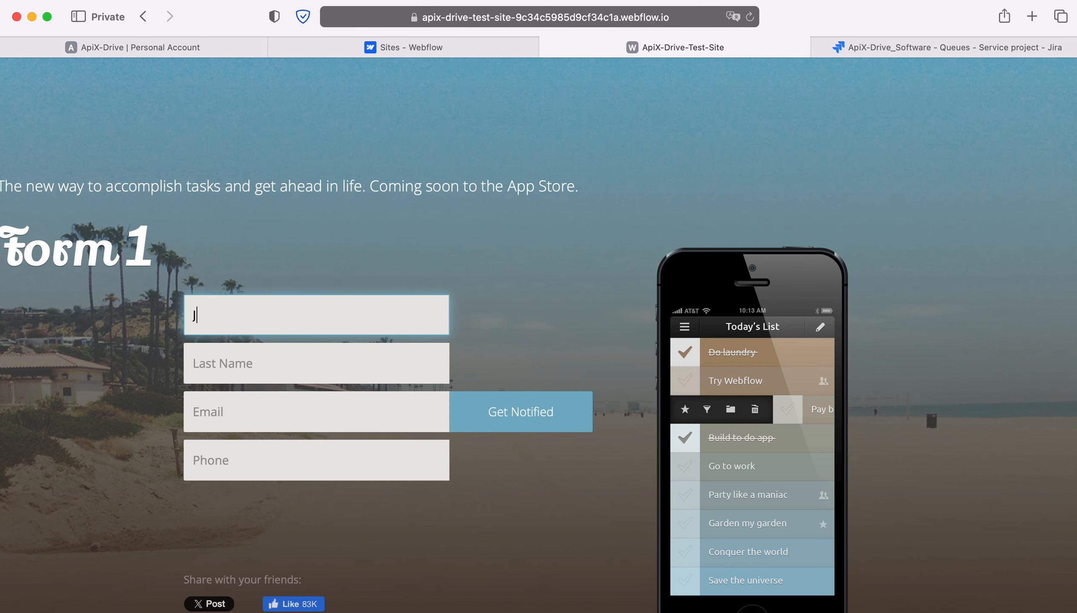
pyautogui.press('Tab')
pyautogui.press('Tab')
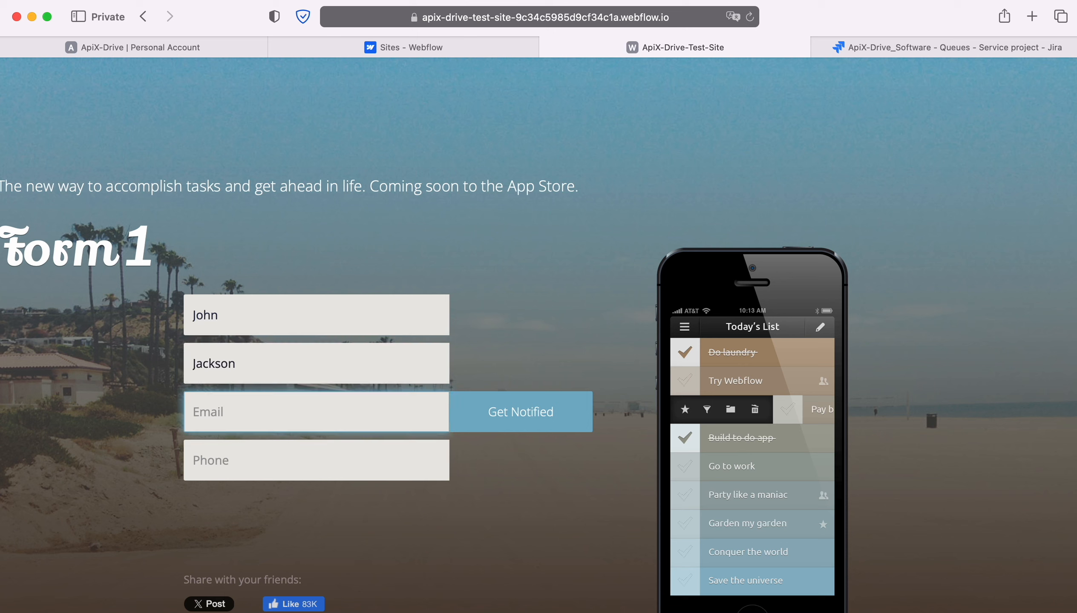
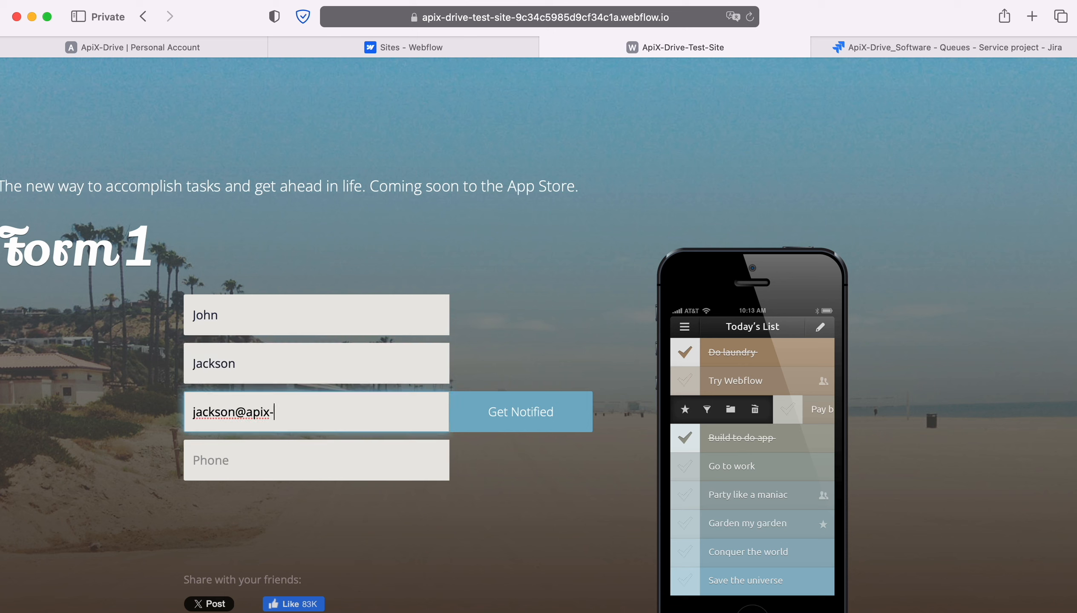
# Step: Fill in the contact's e-mail and phone number, submit the form, and return to ApiX-Drive
pyautogui.press('Tab')
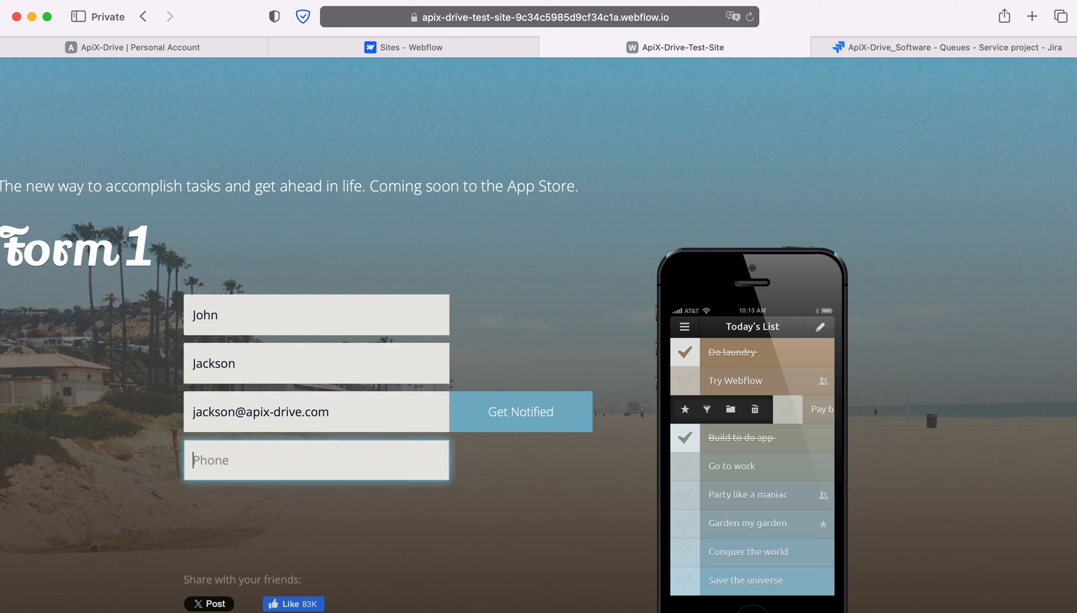
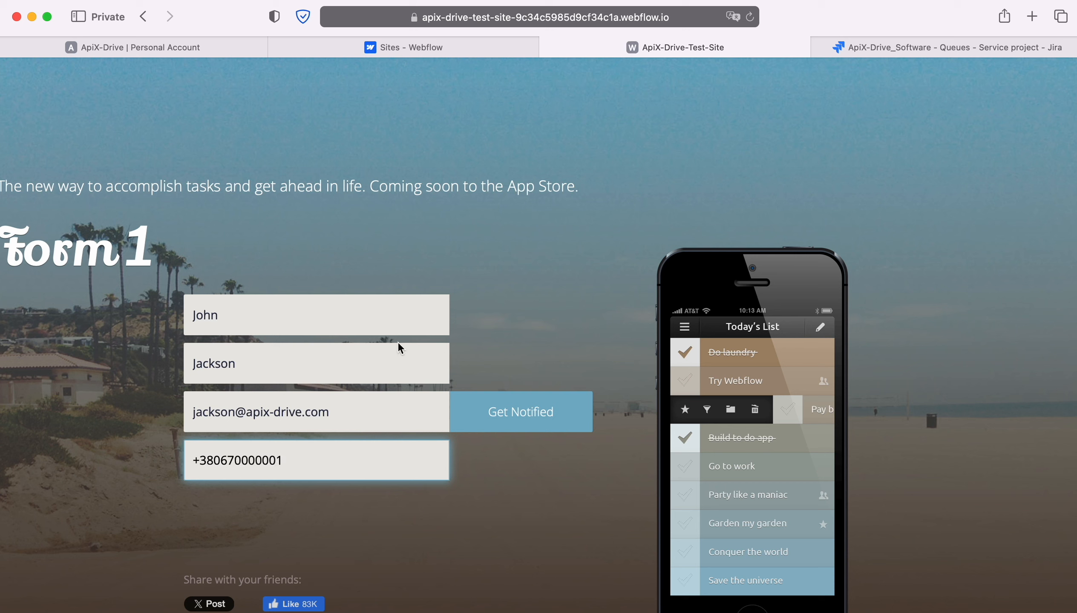
pyautogui.click(492, 412)
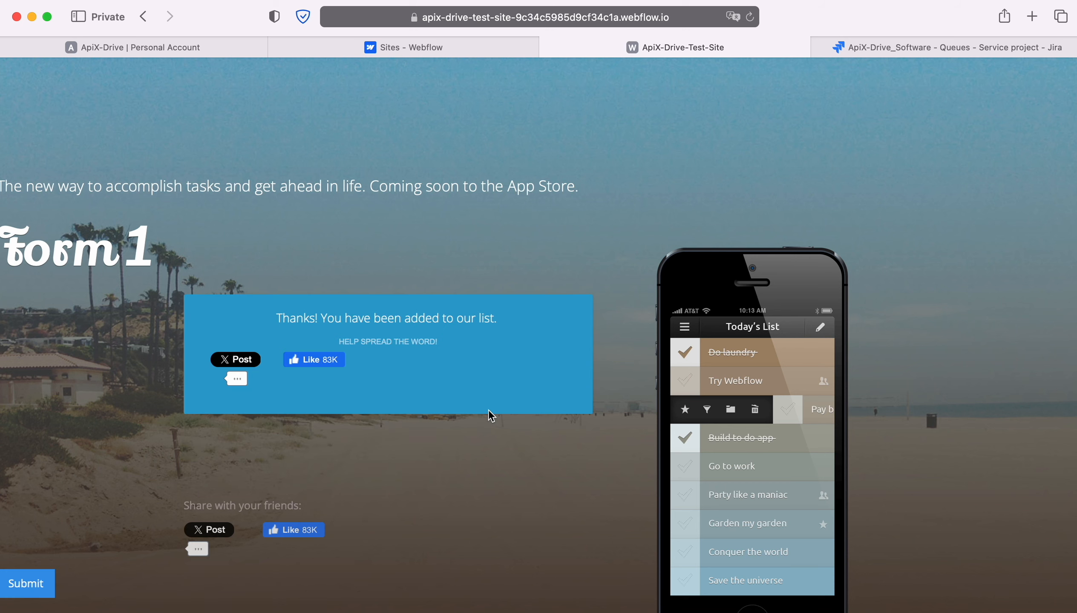
pyautogui.click(69, 47)
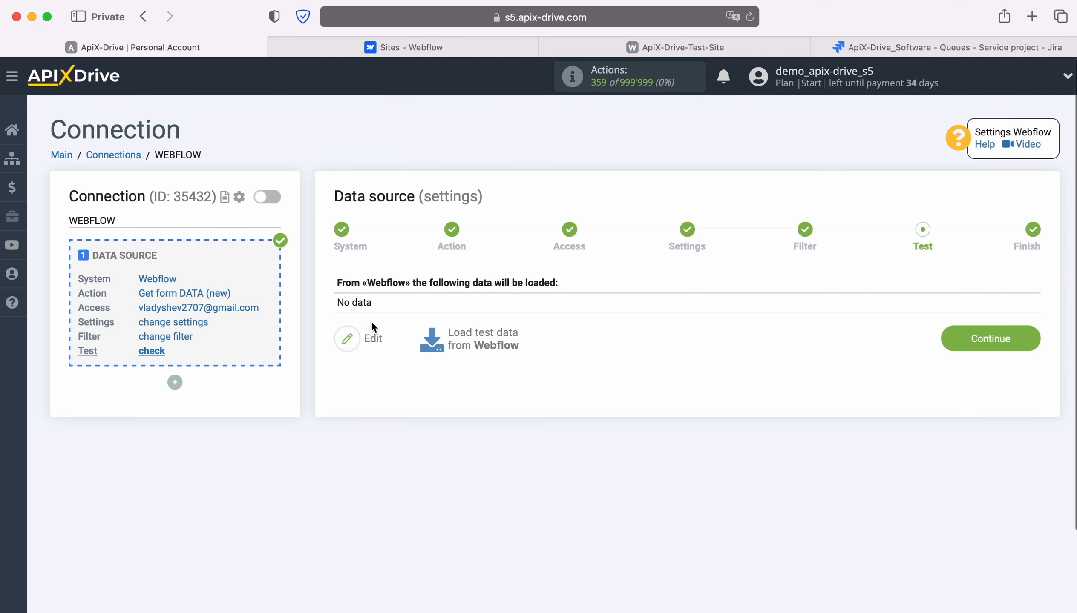
# Step: Load the Form 1 test entry from Webflow and finish the data source setup
pyautogui.click(480, 331)
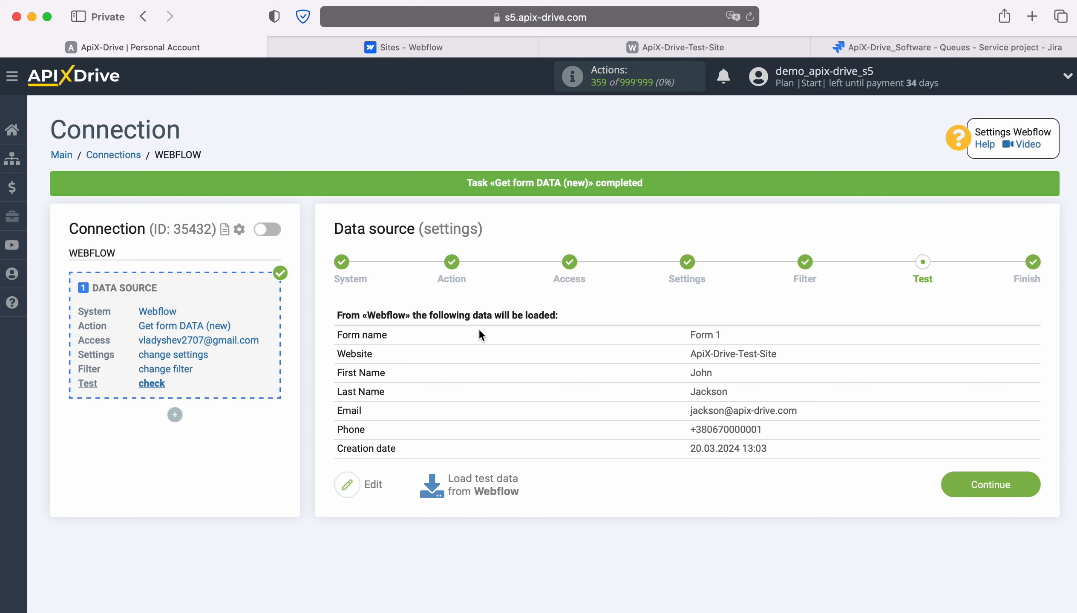
pyautogui.click(1028, 485)
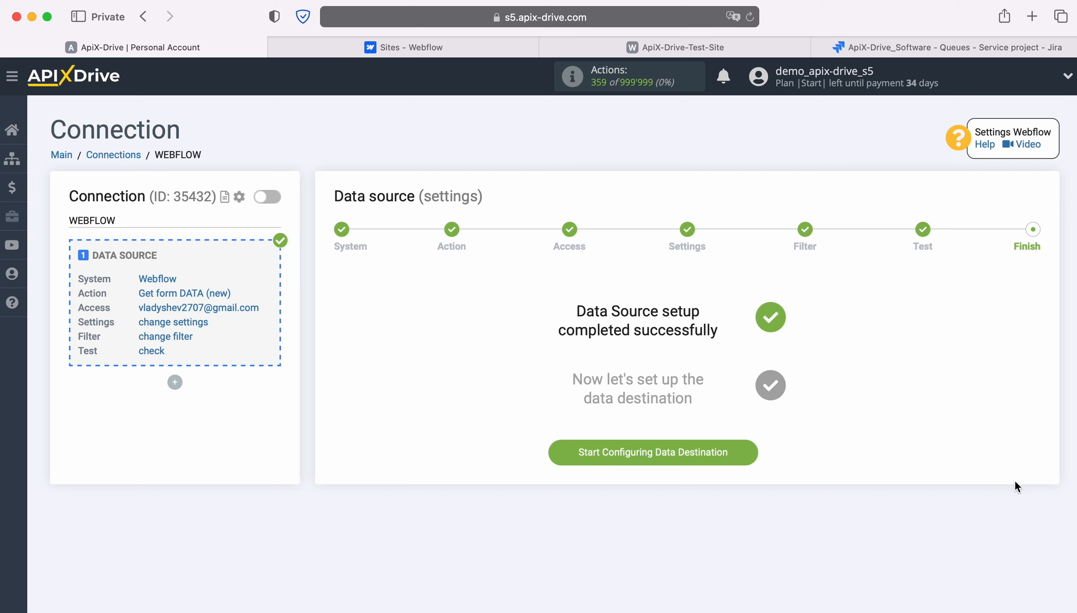
# Step: Start the data destination setup with Jira Software Cloud as the system
pyautogui.click(750, 451)
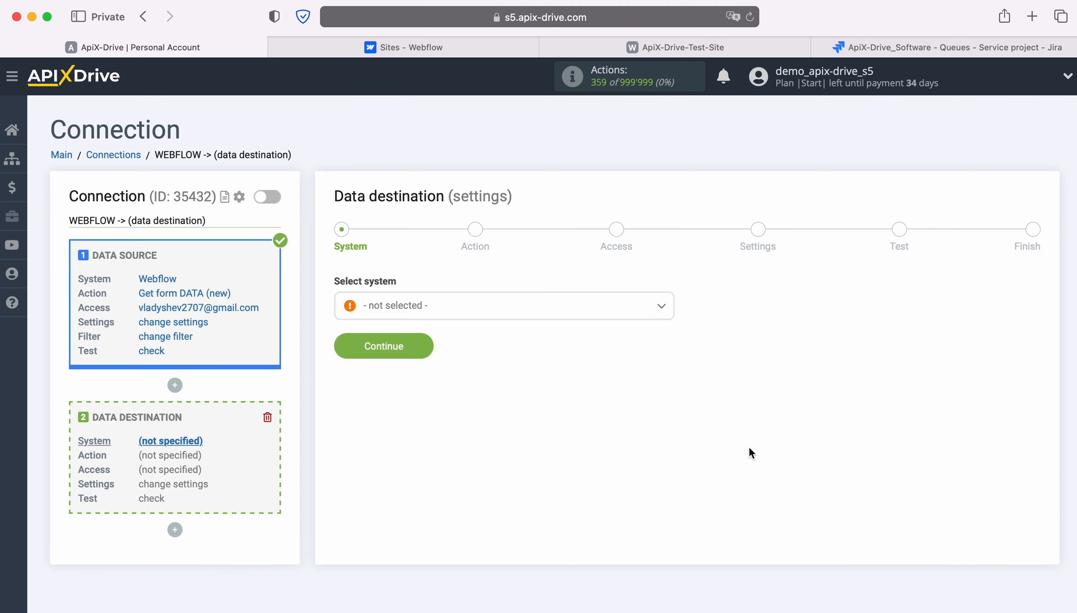
pyautogui.click(551, 306)
pyautogui.scroll(-15, 542, 401)
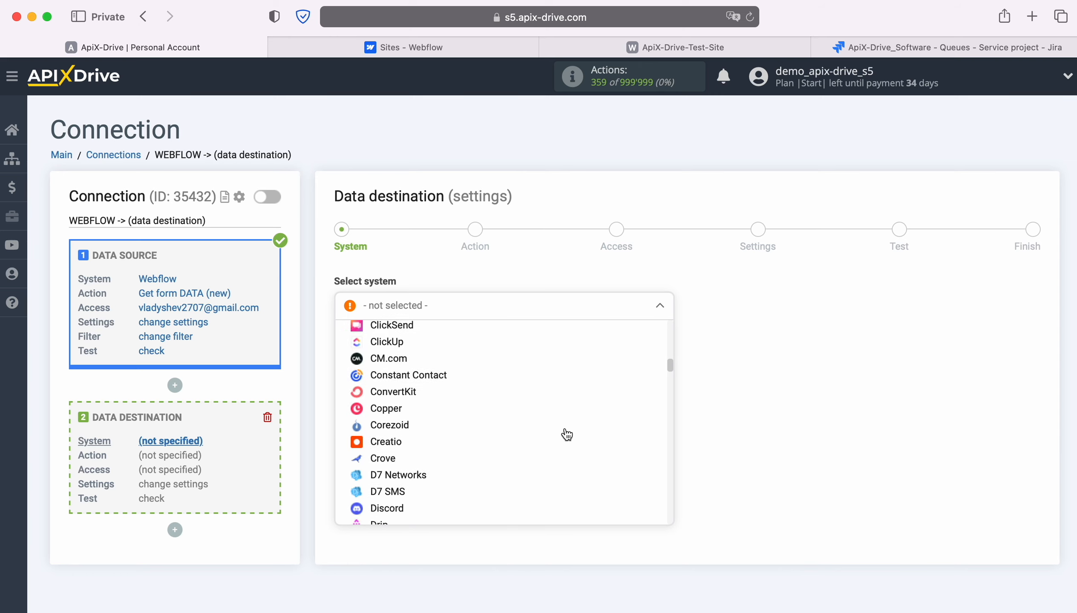
pyautogui.scroll(-15, 567, 435)
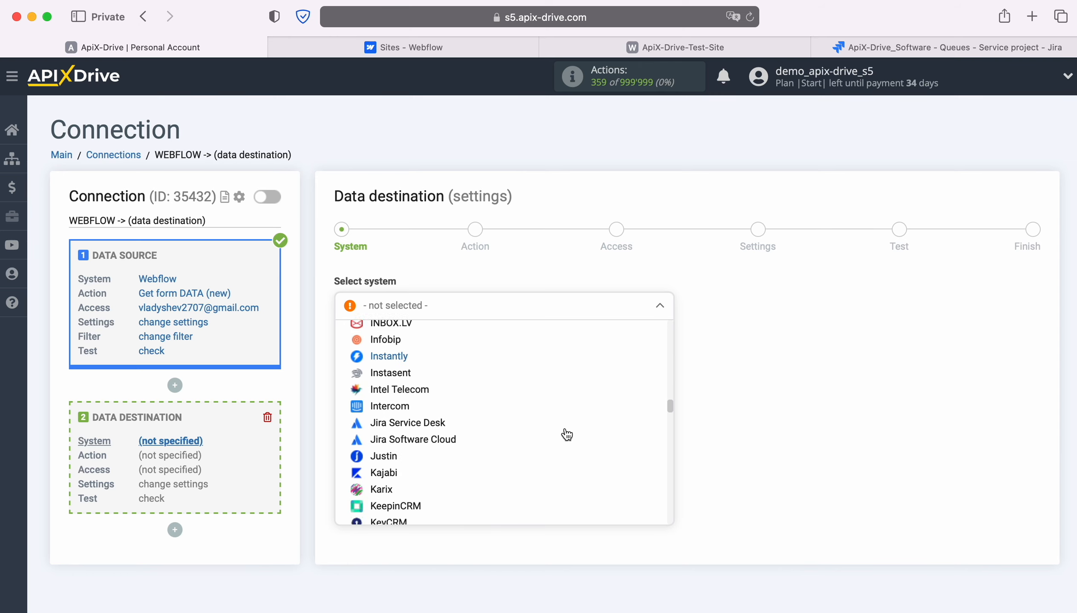
pyautogui.click(431, 422)
pyautogui.click(423, 345)
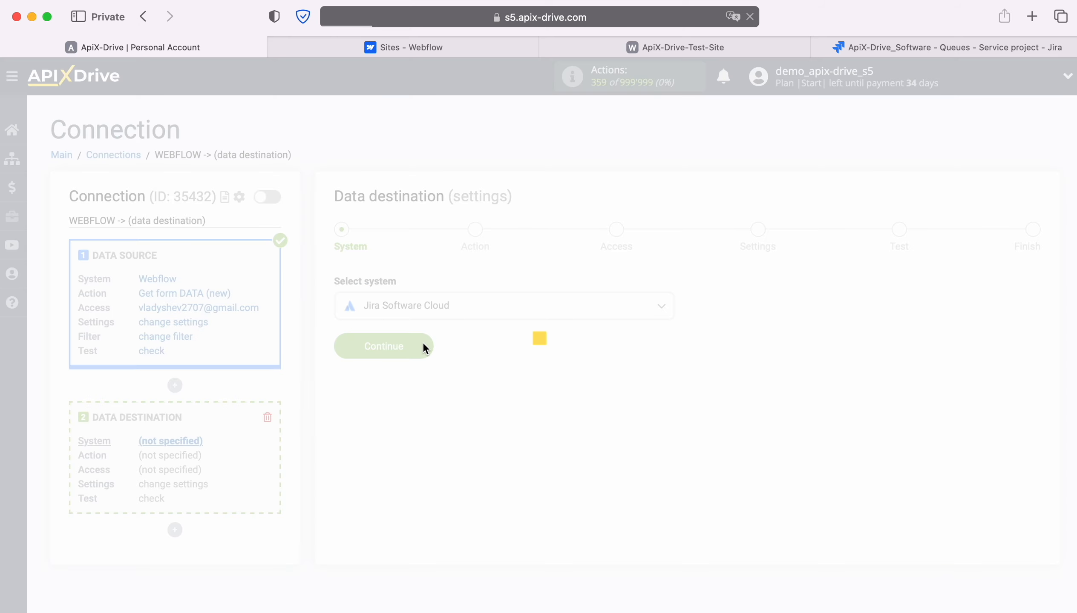
# Step: Choose the Create REQUEST action and begin connecting a Jira account
pyautogui.click(523, 305)
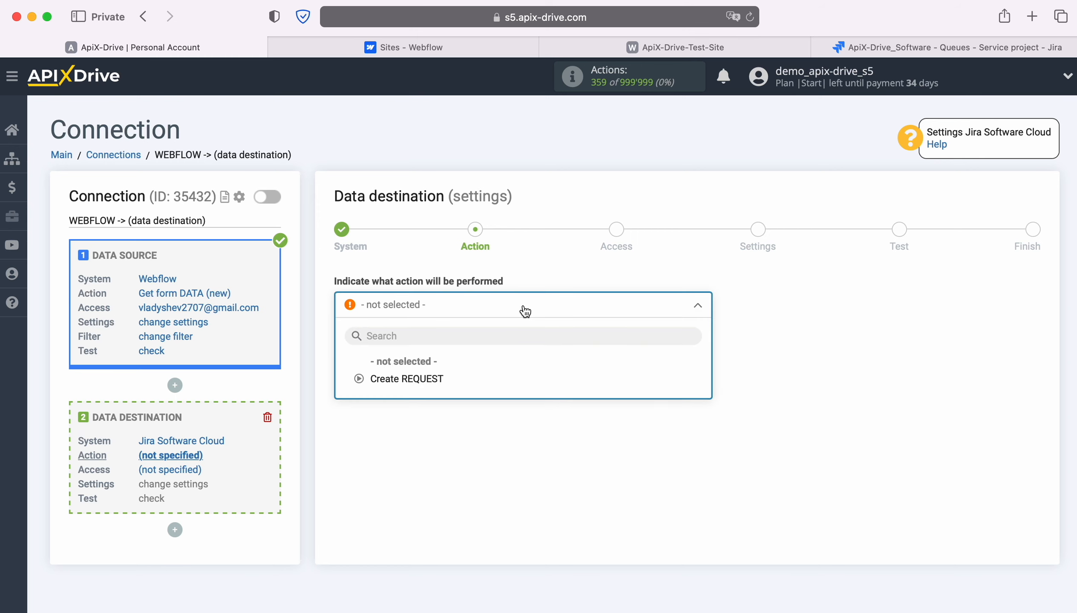
pyautogui.click(440, 379)
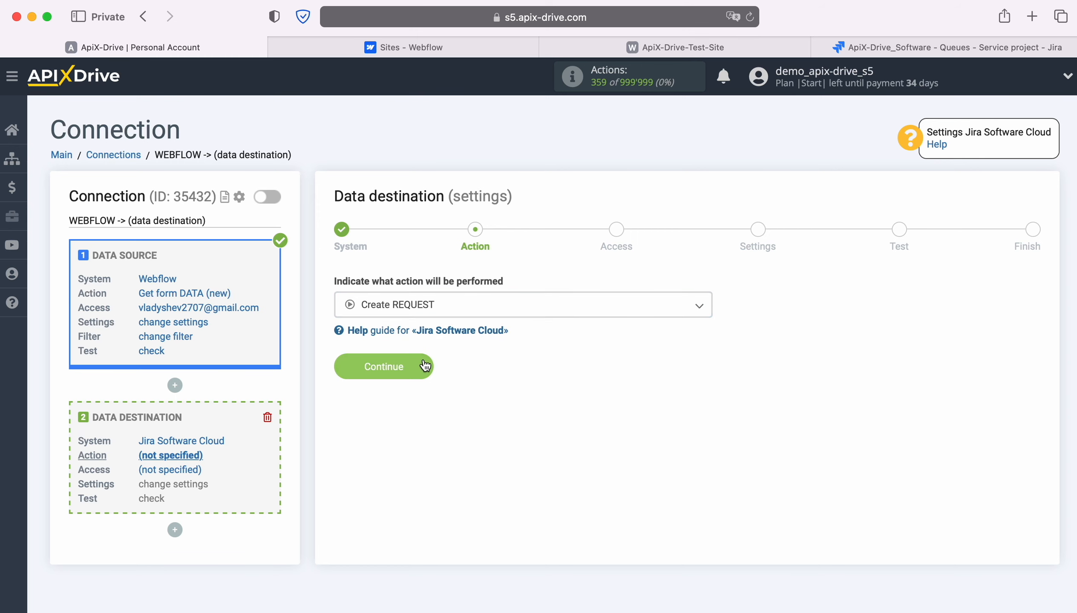
pyautogui.click(425, 366)
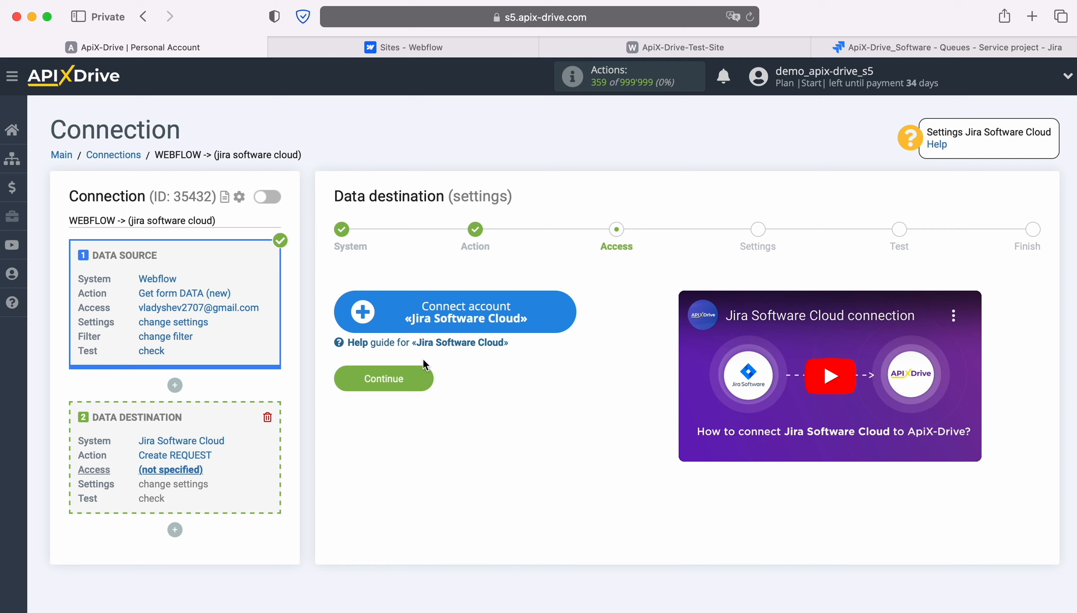
pyautogui.click(566, 309)
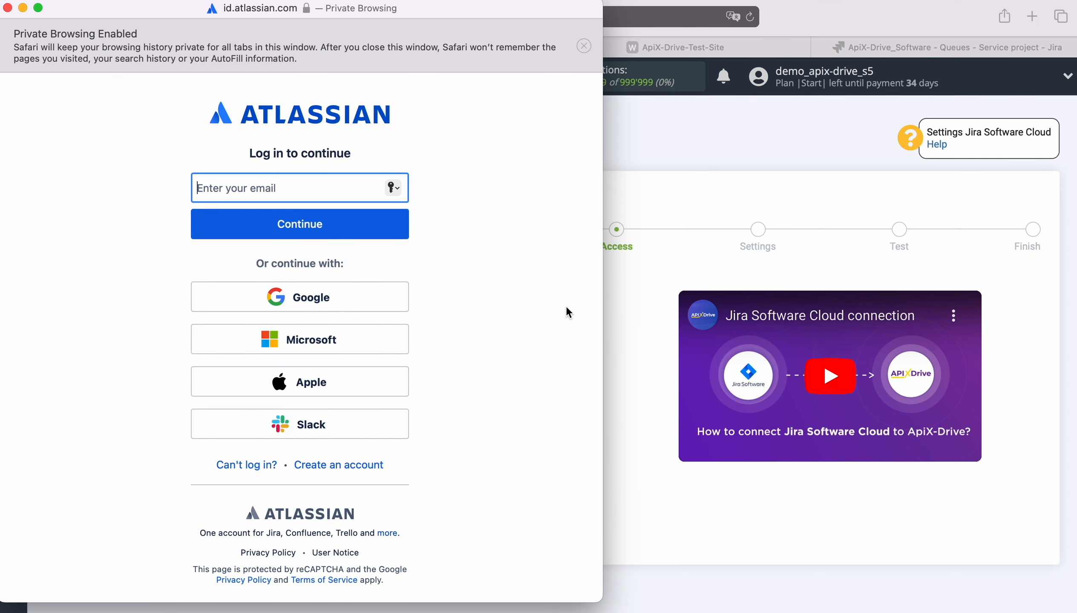
# Step: Sign in to Atlassian with the account e-mail and password, and accept ApiX-Drive's access request
pyautogui.rightClick(227, 178)
pyautogui.click(239, 223)
pyautogui.click(288, 223)
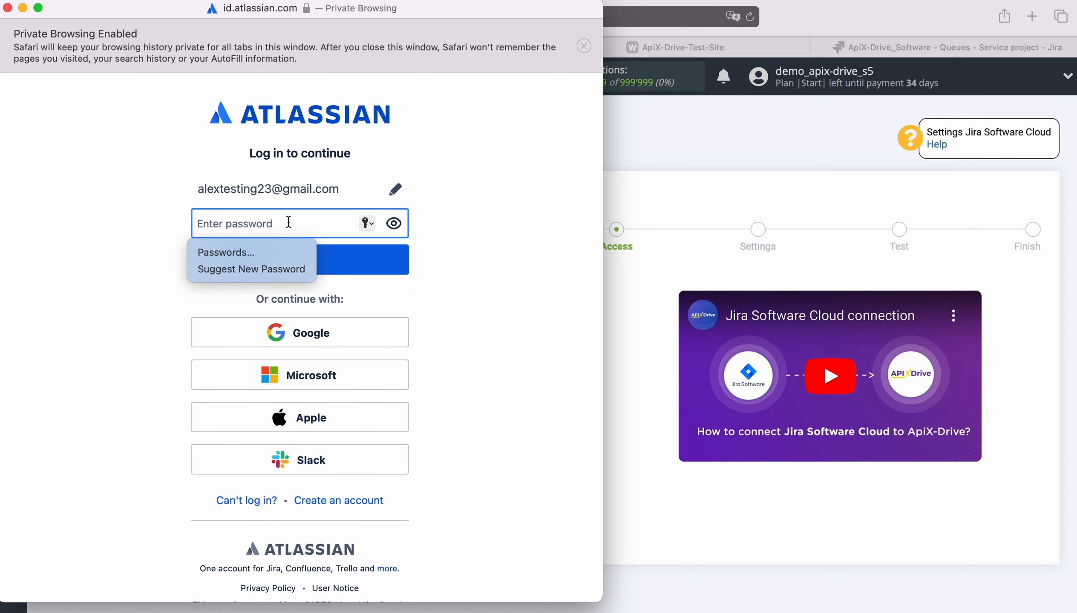
pyautogui.write('••••••••')
pyautogui.click(288, 267)
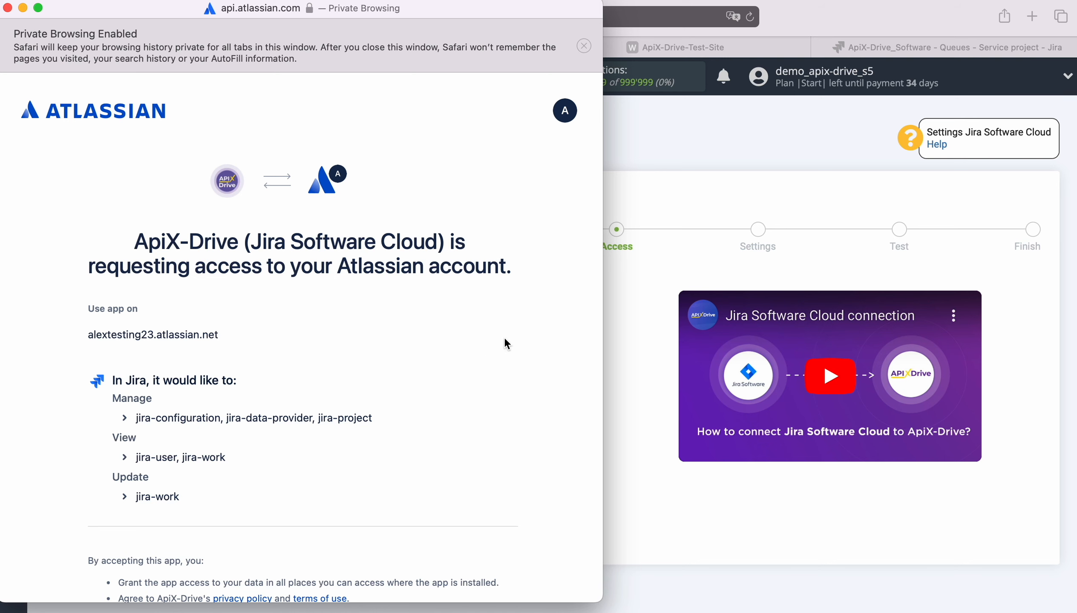
pyautogui.scroll(-5, 524, 331)
pyautogui.click(434, 562)
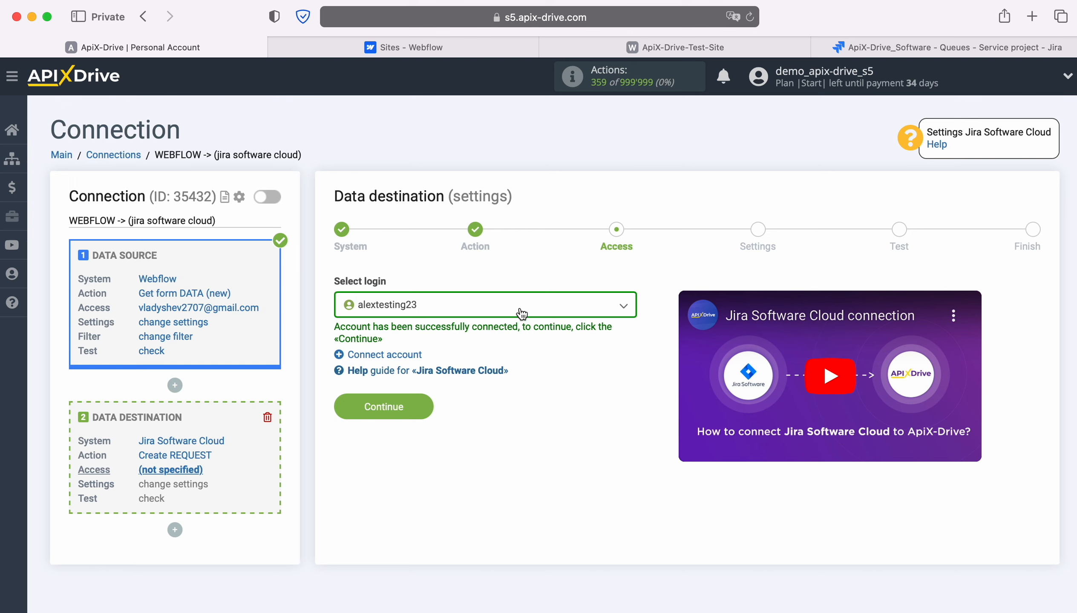
# Step: Select the newly connected Jira login for the destination
pyautogui.click(521, 314)
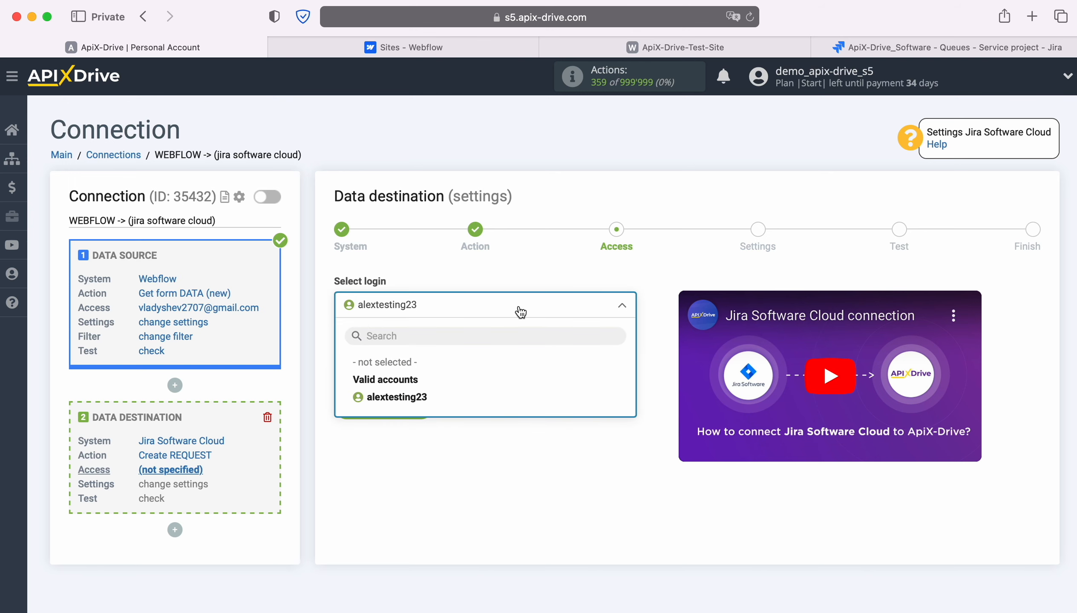
pyautogui.click(423, 397)
pyautogui.click(422, 404)
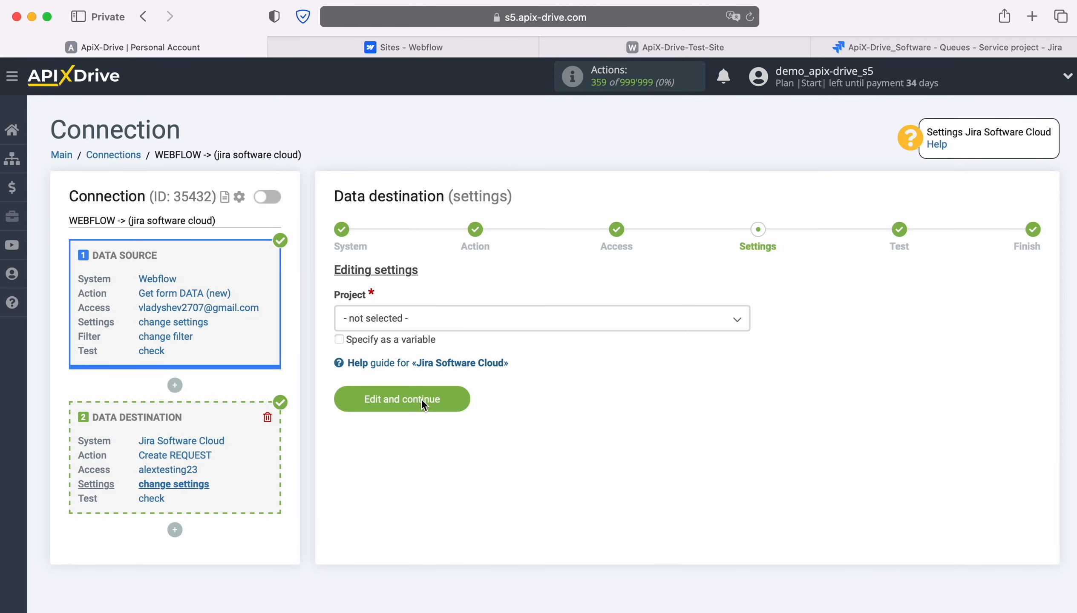
# Step: Set the project to ApiX-Drive_Software and the request type to Task
pyautogui.click(453, 321)
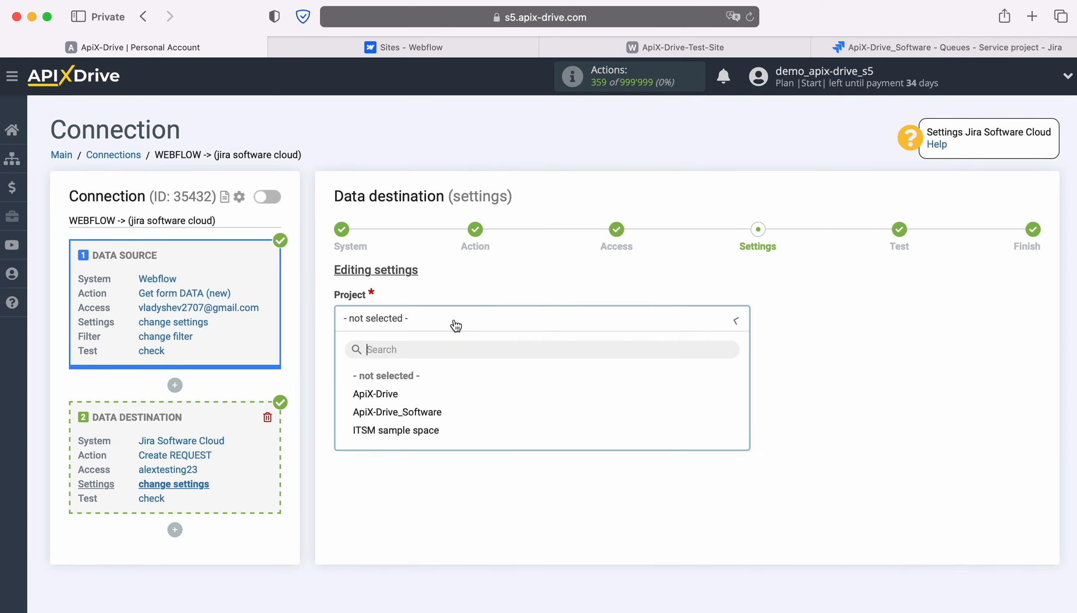
pyautogui.click(404, 411)
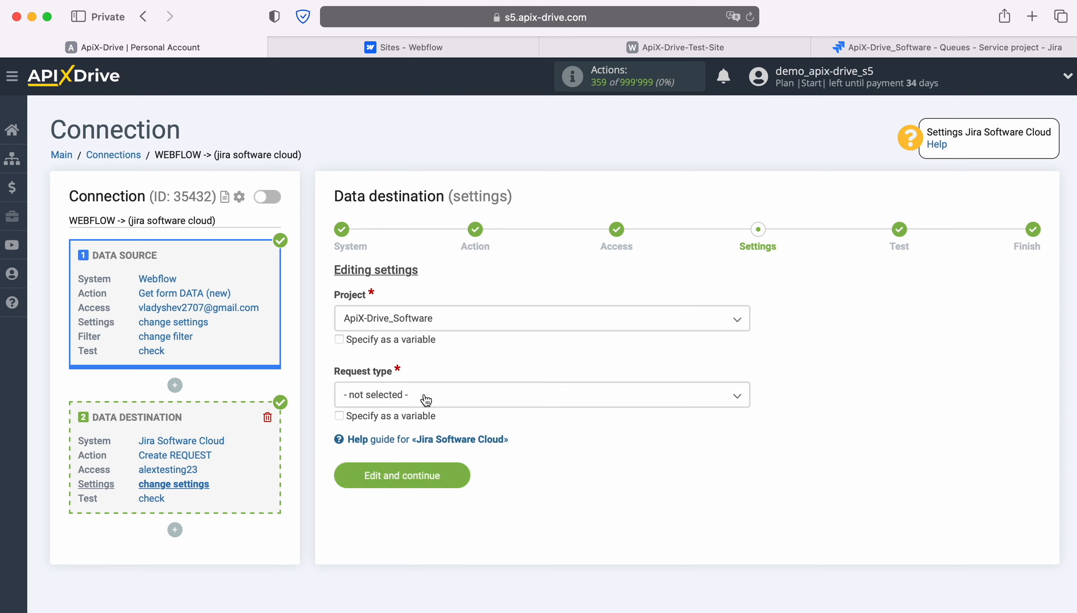
pyautogui.click(426, 401)
pyautogui.click(363, 471)
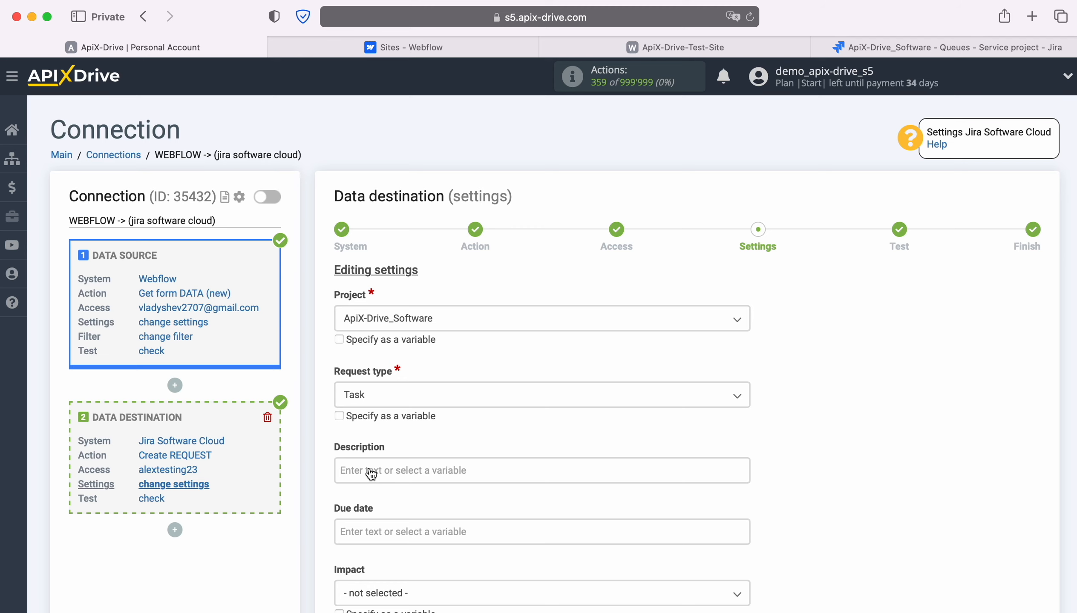
# Step: Begin the Description with a 'Date' label followed by the Webflow Creation date variable
pyautogui.click(411, 469)
pyautogui.scroll(-7, 411, 469)
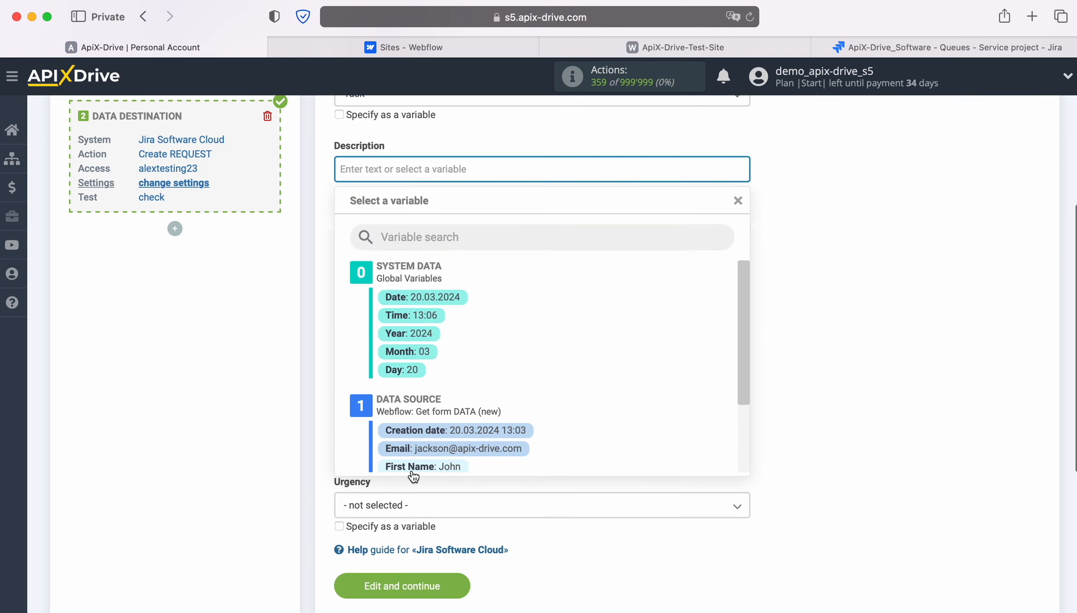
pyautogui.scroll(-2, 629, 377)
pyautogui.click(513, 370)
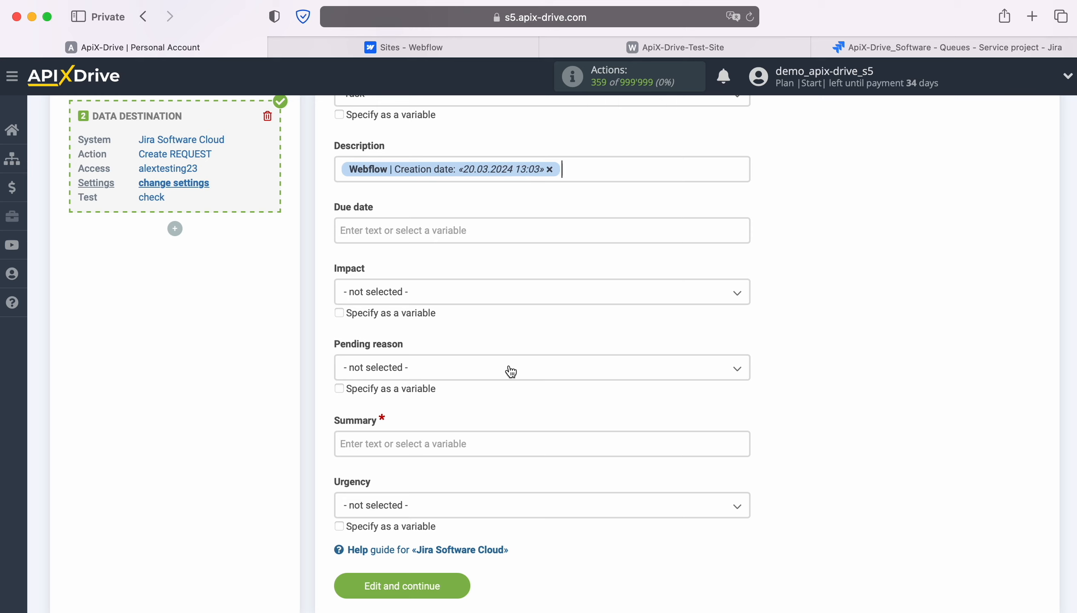
pyautogui.click(340, 170)
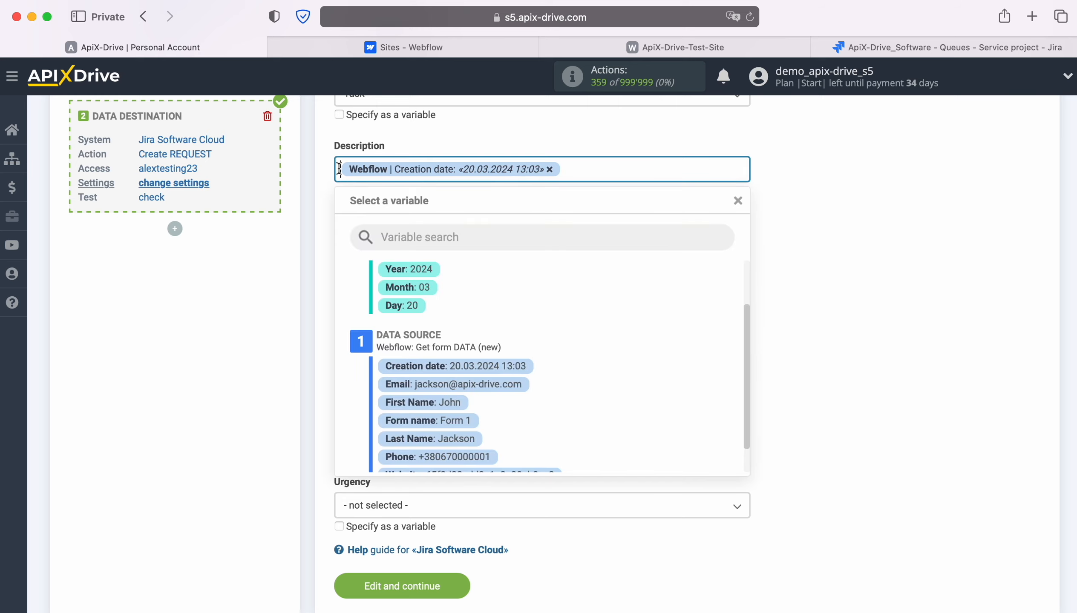
pyautogui.write('Date')
pyautogui.click(612, 168)
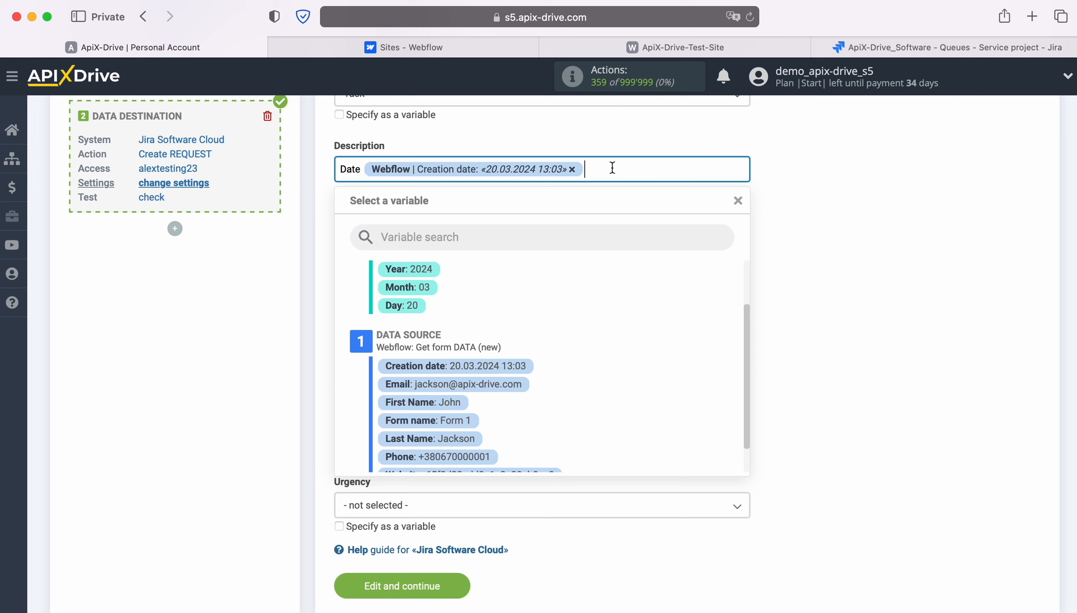
# Step: Add Name, Last Name and Email lines to Description, each with its matching Webflow variable
pyautogui.press('Return')
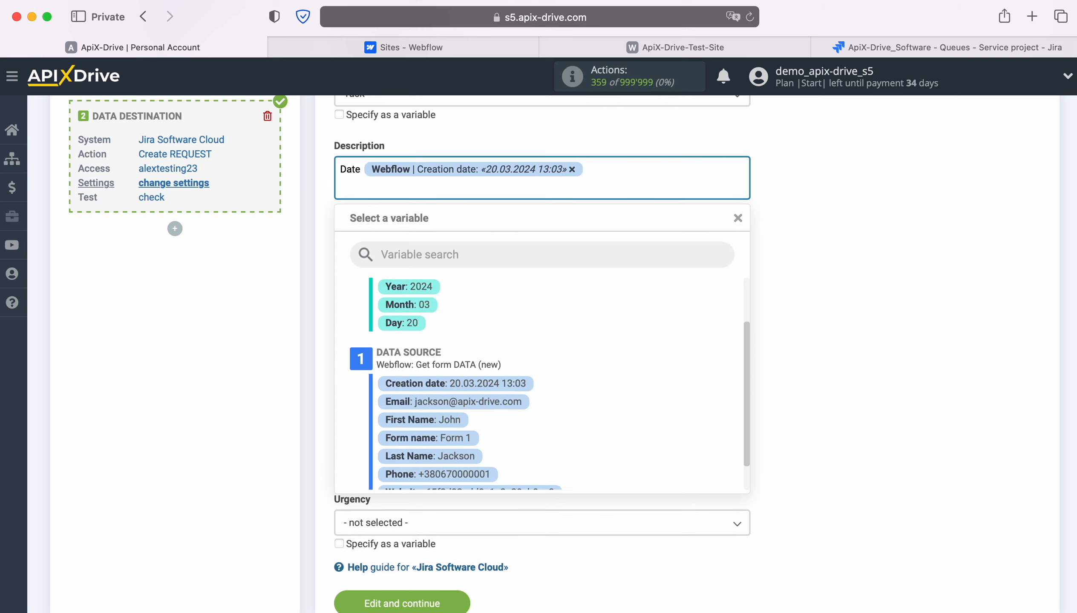
pyautogui.write('Name')
pyautogui.scroll(-3, 443, 385)
pyautogui.click(444, 386)
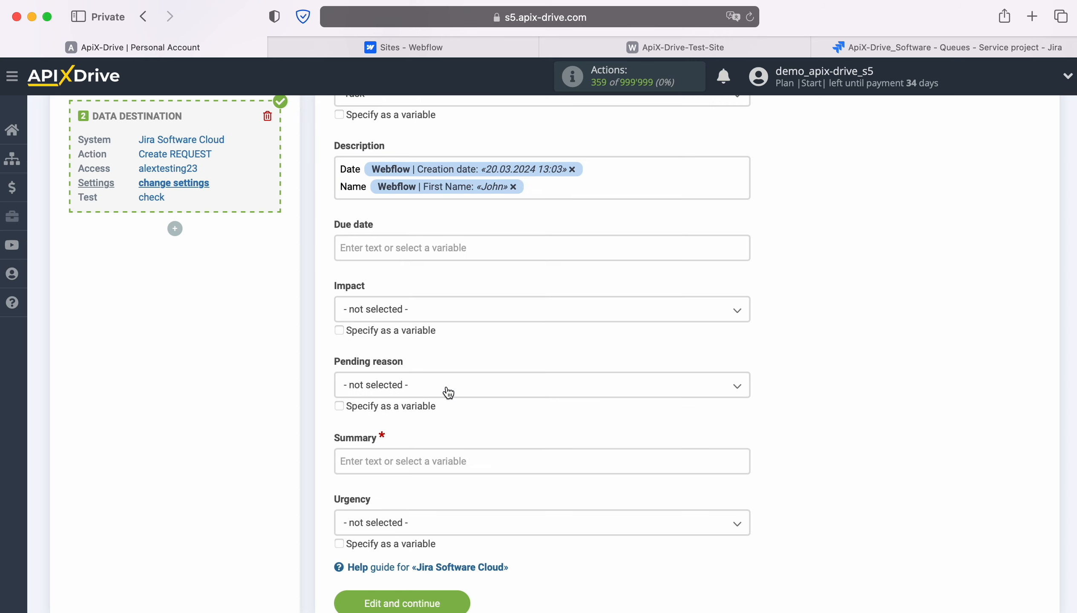
pyautogui.press('Return')
pyautogui.write('Last Name')
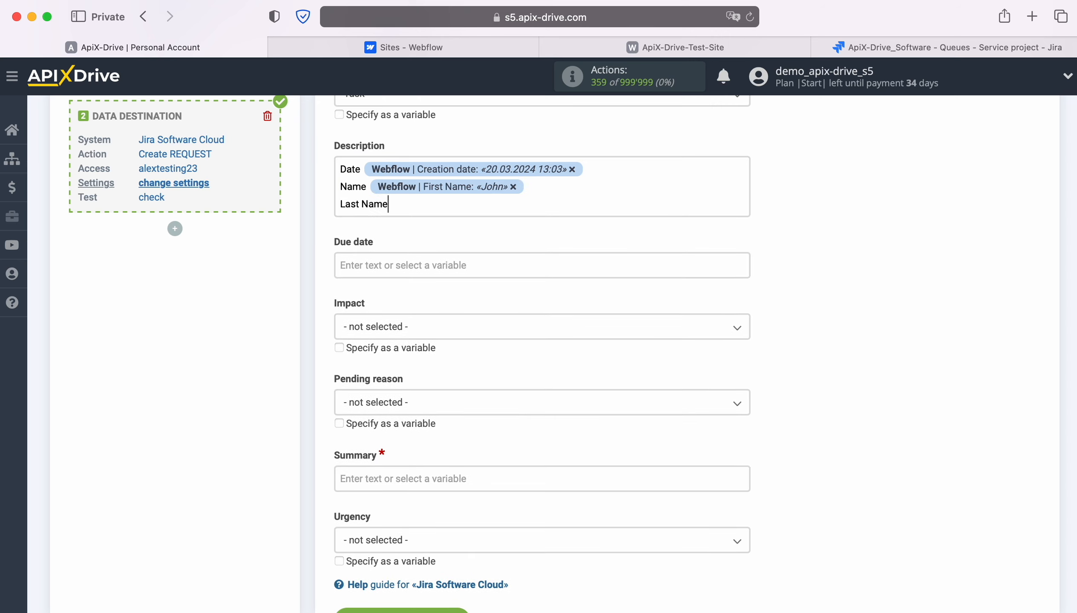
pyautogui.click(457, 440)
pyautogui.press('Return')
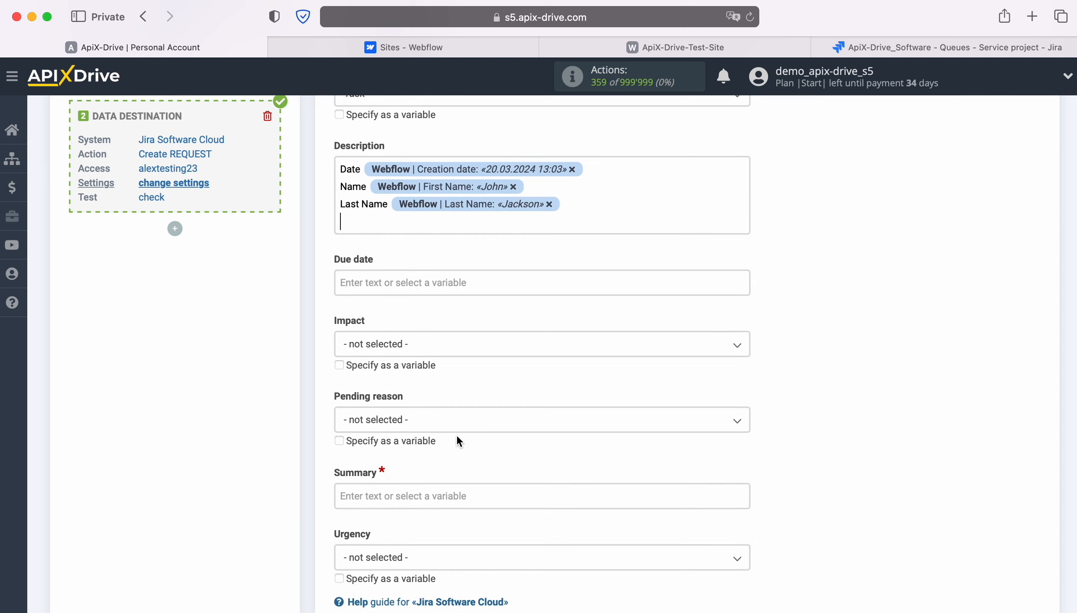
pyautogui.write('Email')
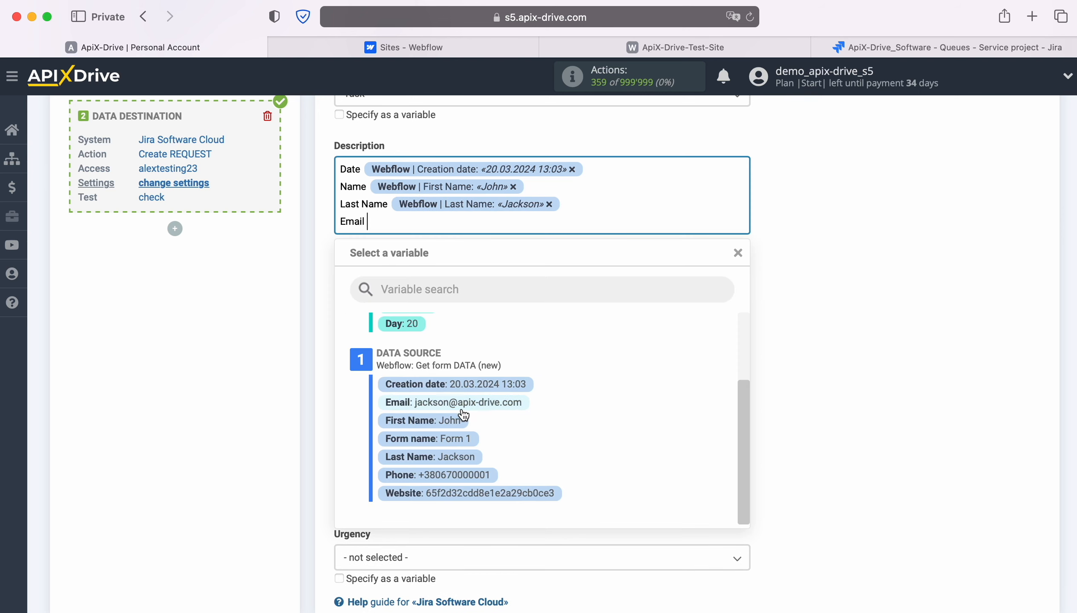
pyautogui.click(462, 411)
# Step: Add Phone and Form lines with the phone and form name variables
pyautogui.press('Return')
pyautogui.write('Phone')
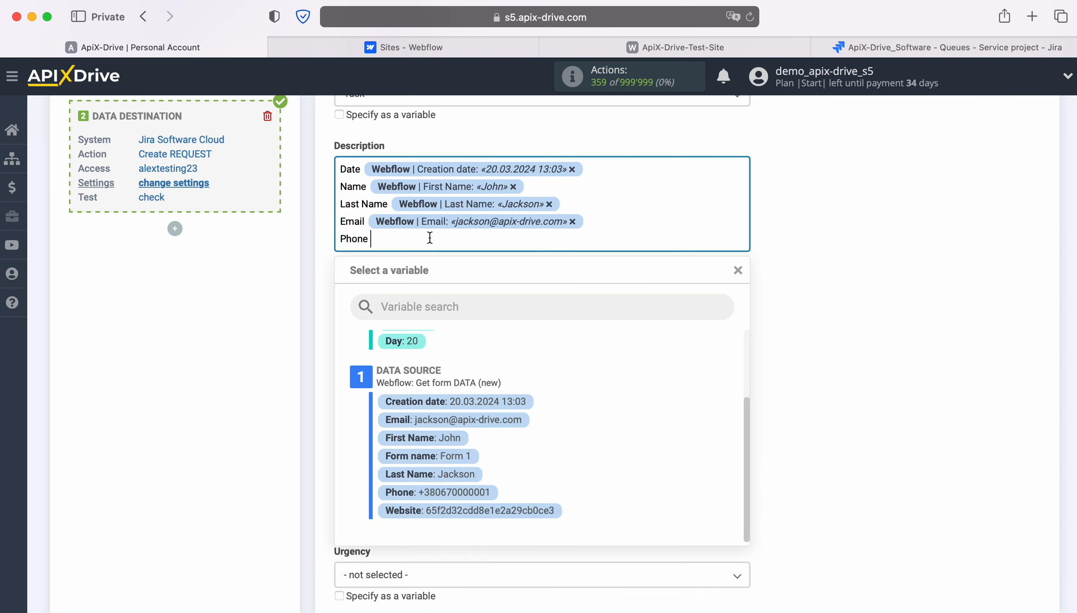
pyautogui.click(474, 492)
pyautogui.press('Return')
pyautogui.write('Form')
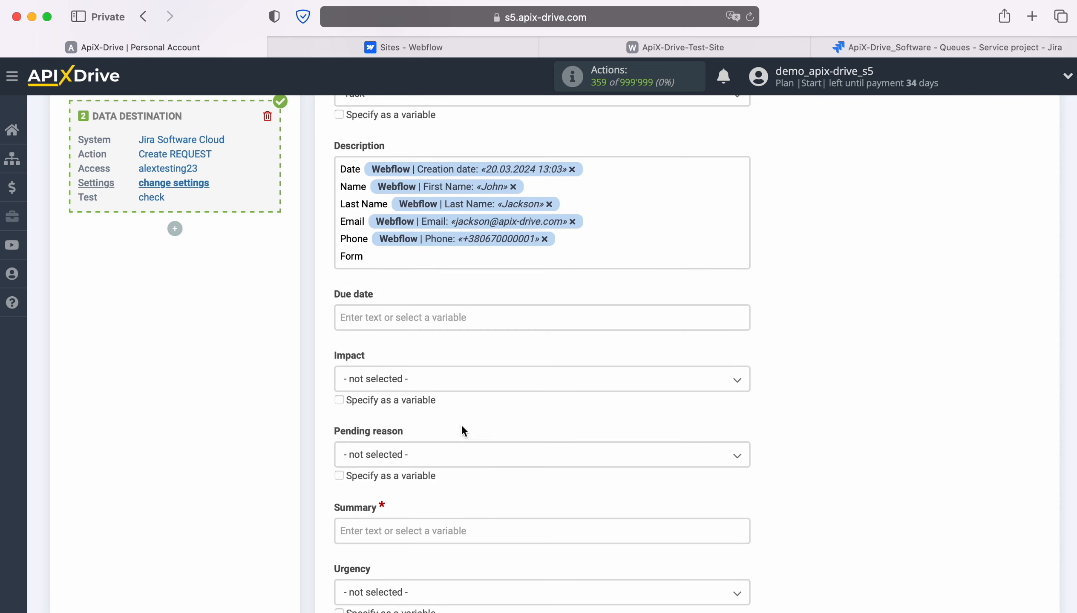
pyautogui.click(463, 472)
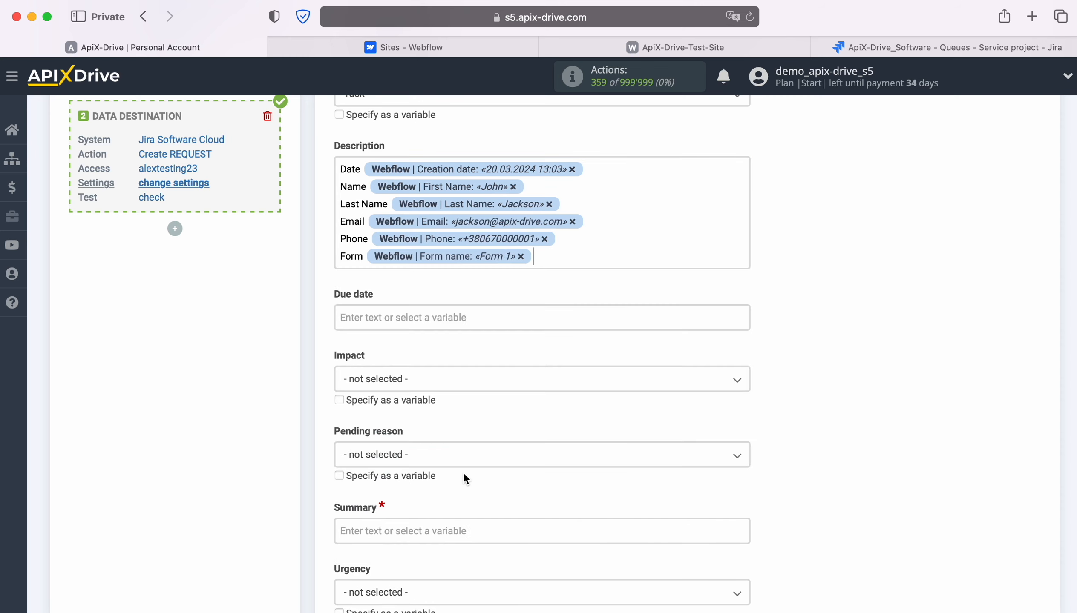
# Step: Set Due date to the submission's Creation date
pyautogui.click(420, 318)
pyautogui.scroll(-3, 452, 376)
pyautogui.click(487, 435)
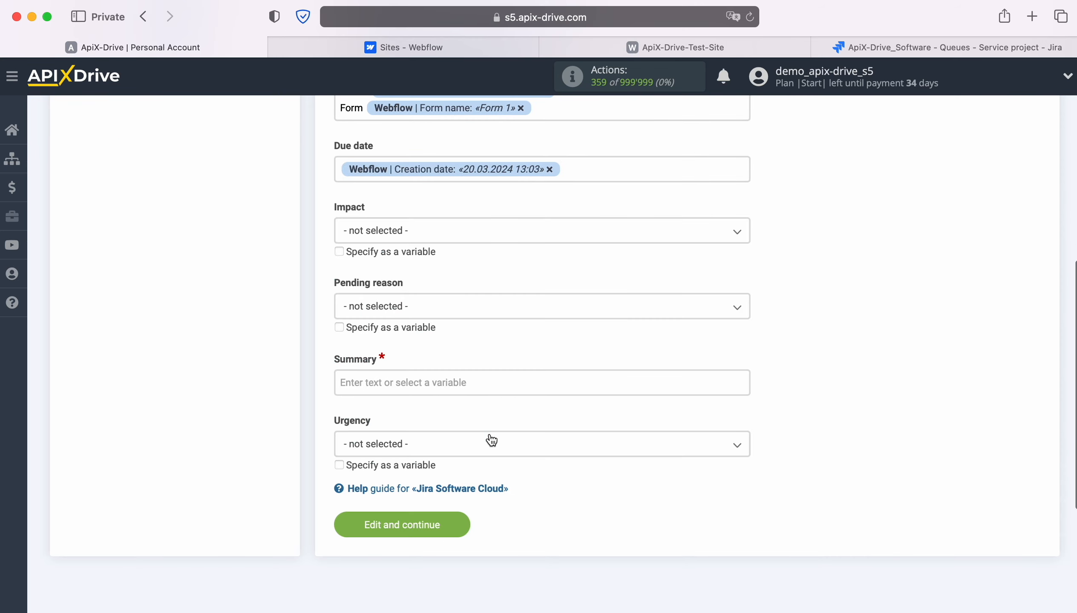
# Step: Set Impact to Extensive / Widespread and Pending reason to More info required
pyautogui.scroll(-1, 468, 395)
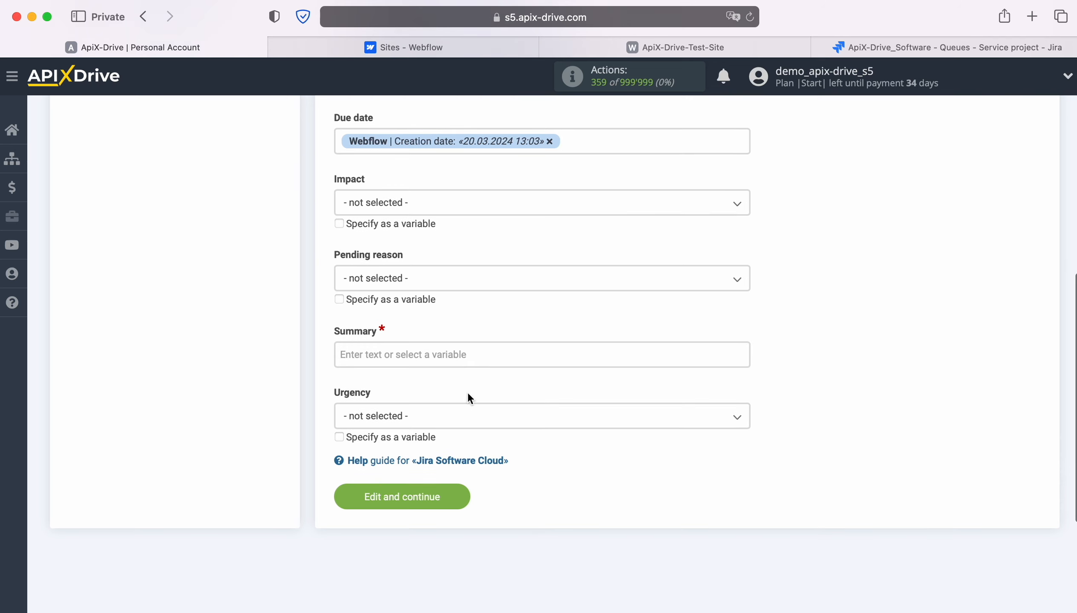
pyautogui.click(460, 210)
pyautogui.click(419, 278)
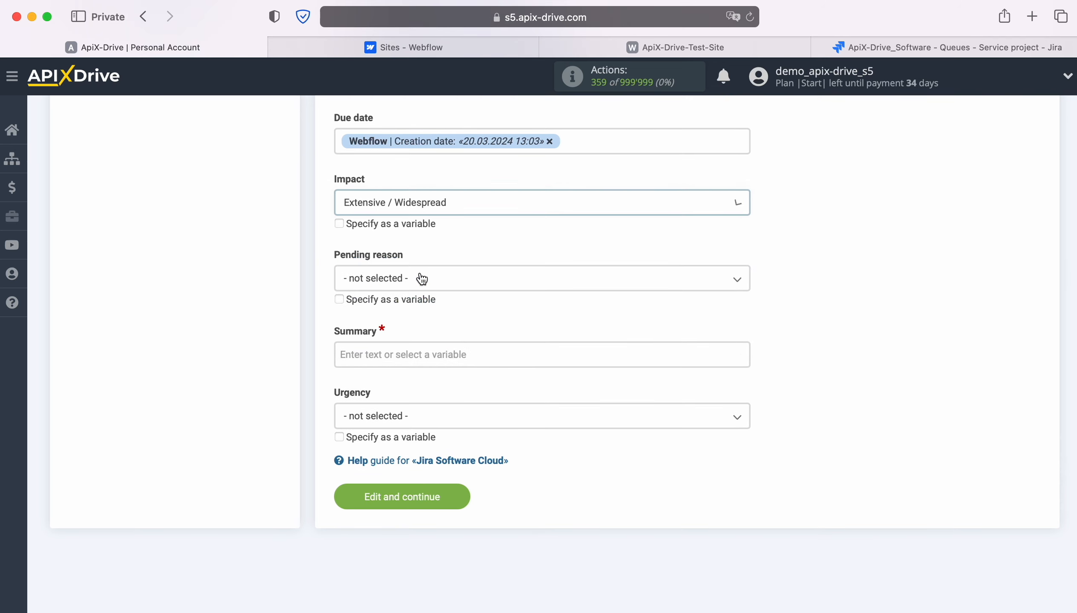
pyautogui.click(422, 281)
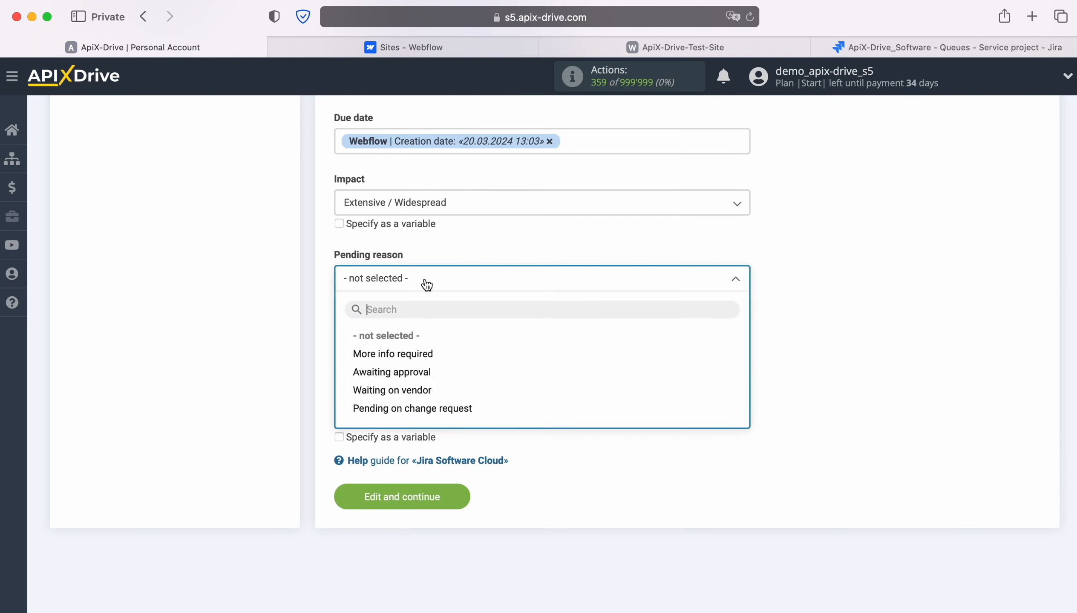
pyautogui.click(410, 357)
# Step: Set Summary to 'New Lead from Webflow' followed by the First Name and Last Name variables
pyautogui.click(408, 354)
pyautogui.scroll(-5, 410, 360)
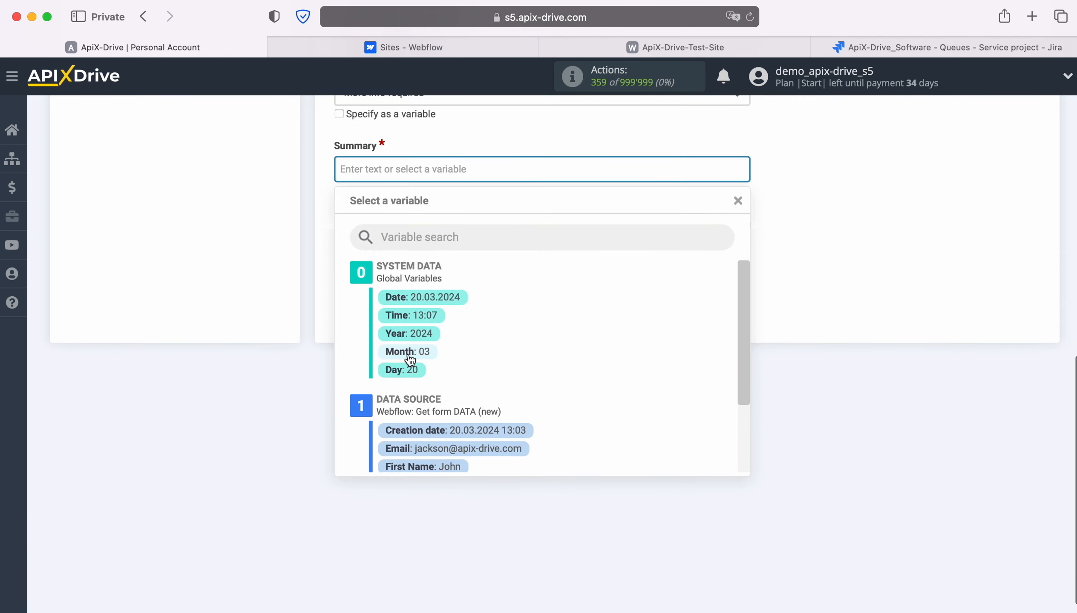
pyautogui.write('New Lead from')
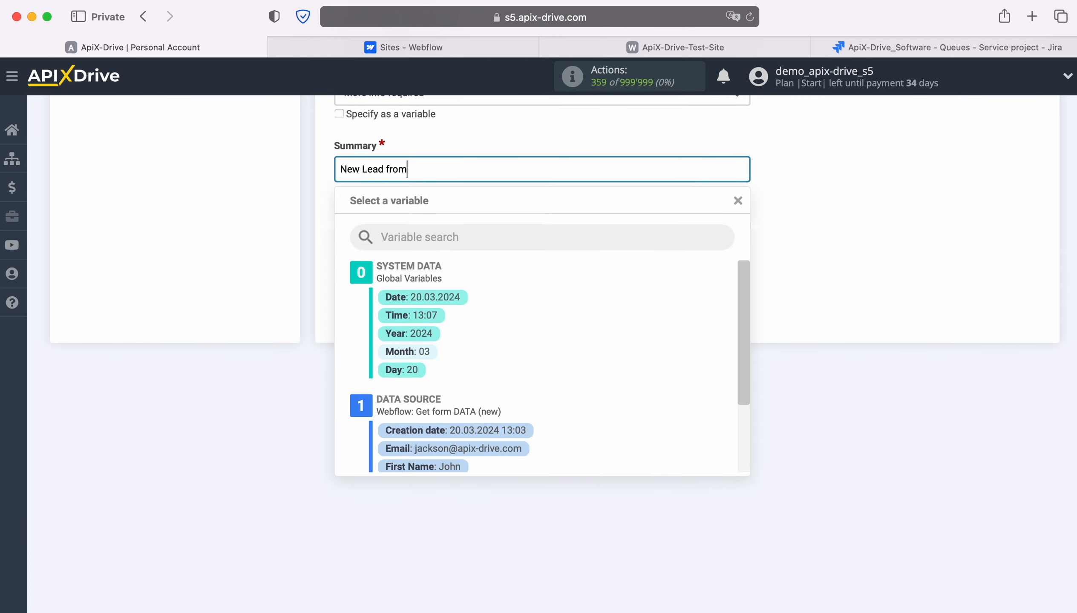
pyautogui.write(' Webflow')
pyautogui.scroll(-2, 589, 404)
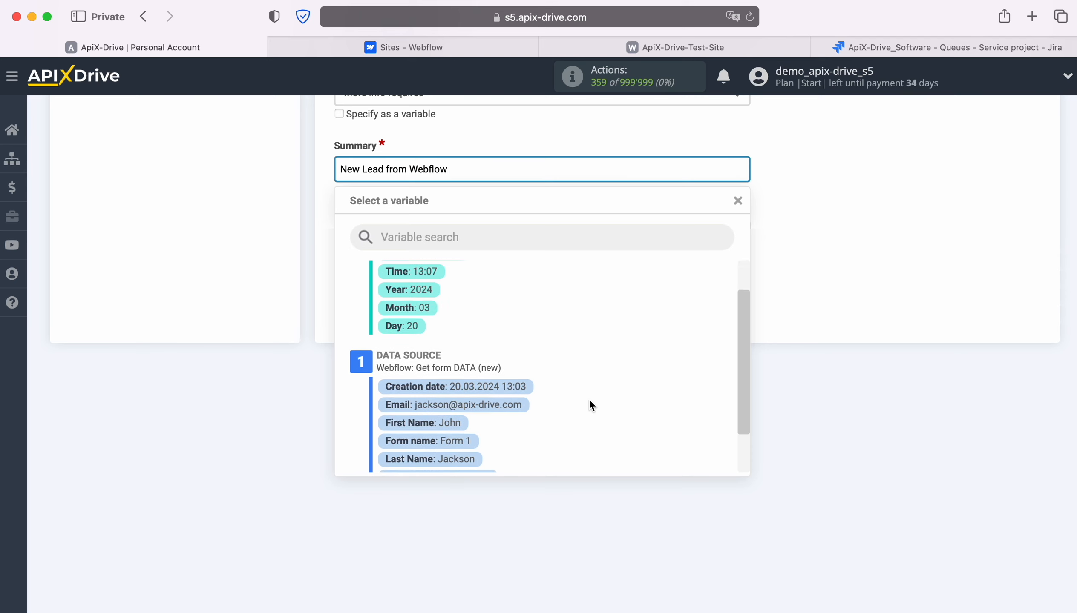
pyautogui.click(447, 418)
pyautogui.click(635, 172)
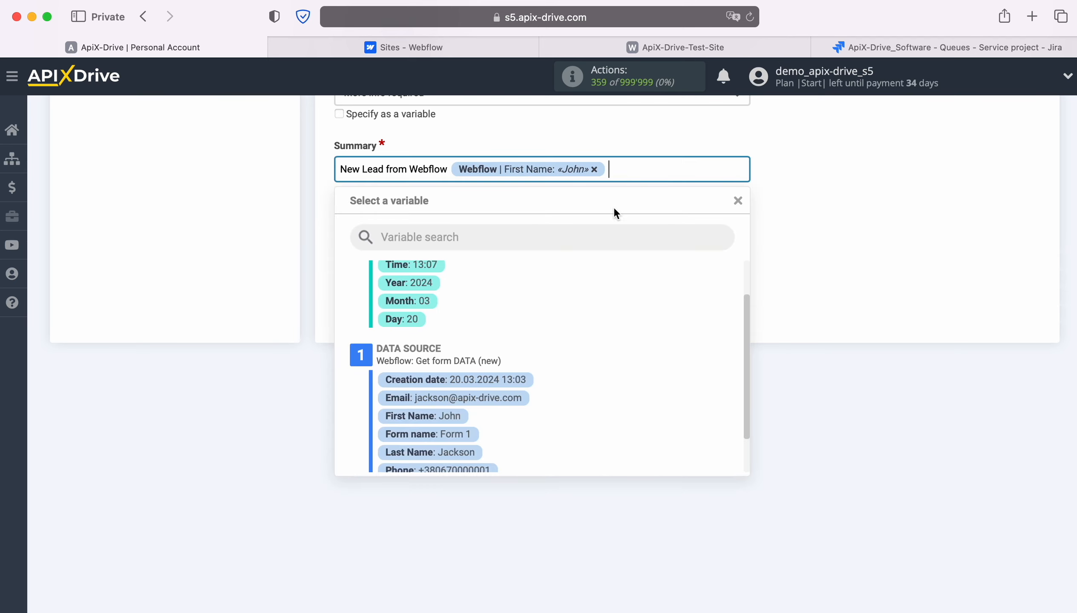
pyautogui.scroll(-2, 513, 385)
pyautogui.click(464, 423)
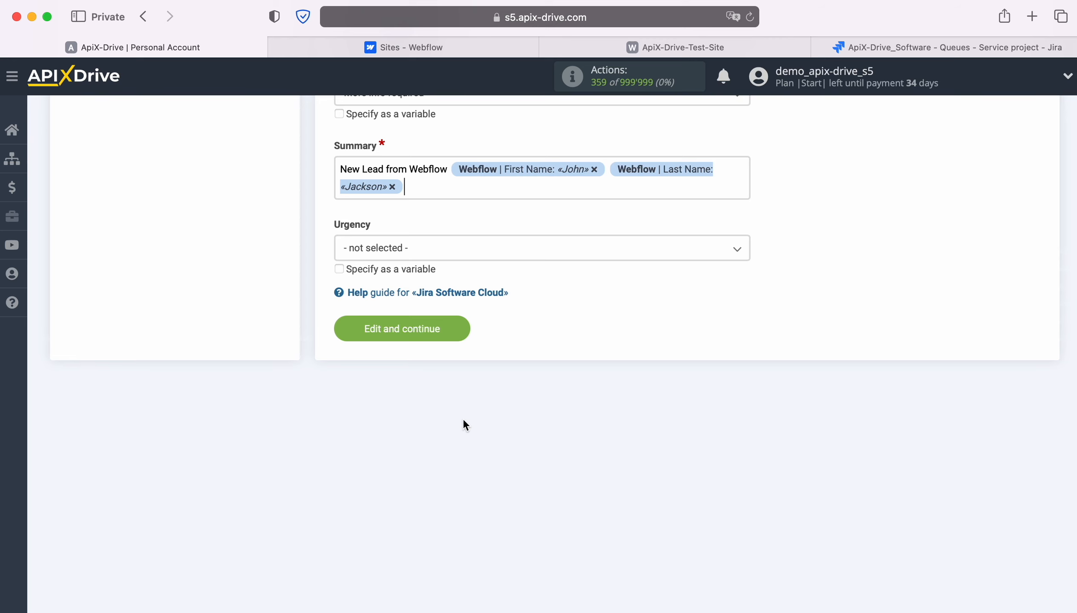
# Step: Save the field mapping, send test data to Jira, and reload the All open tickets queue to see ADS-1
pyautogui.click(460, 322)
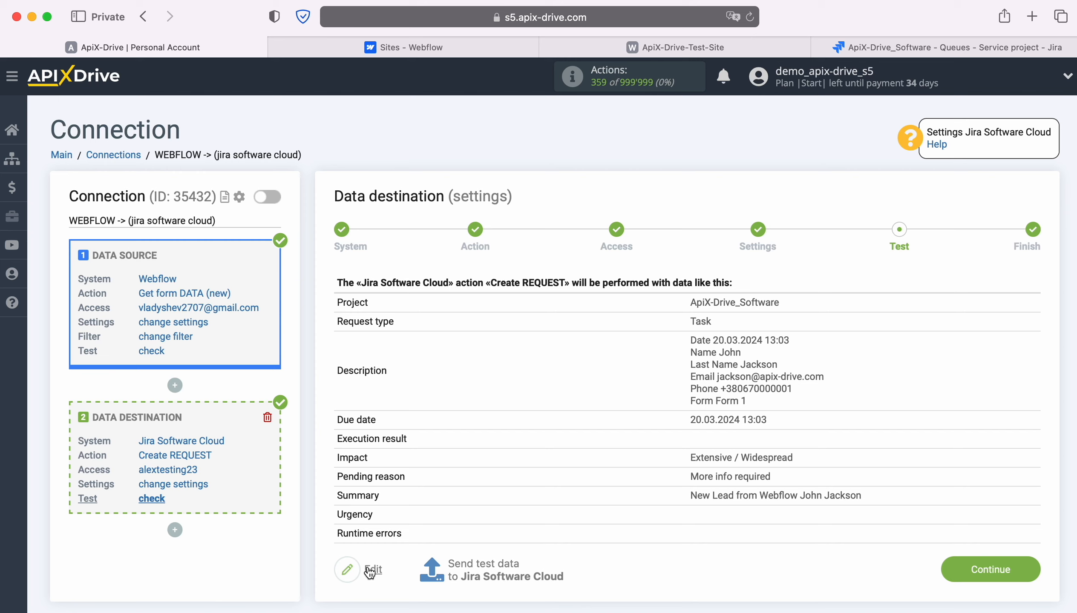
pyautogui.click(486, 571)
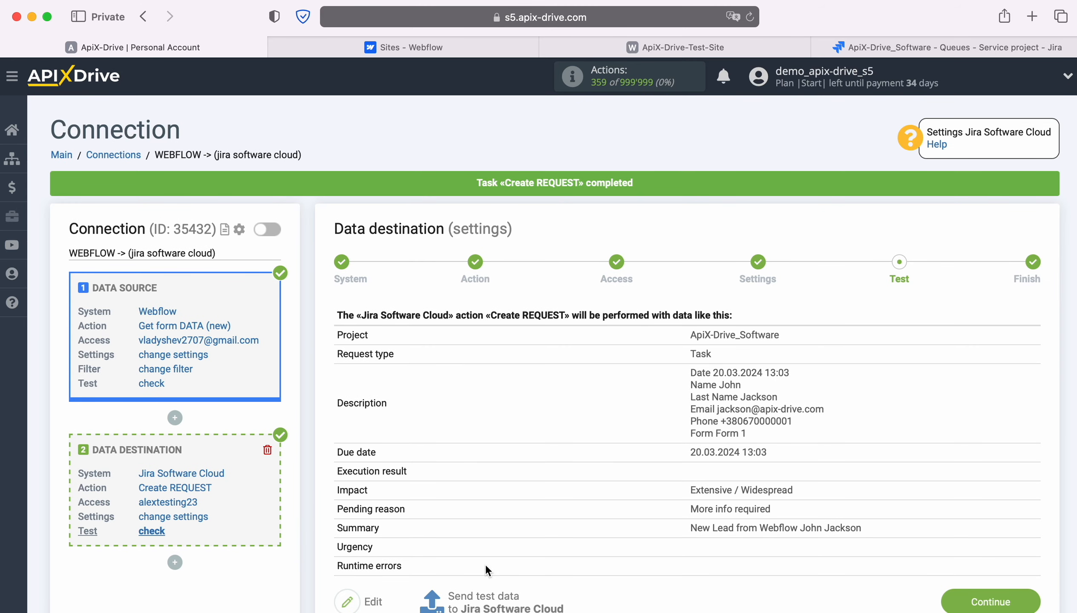
pyautogui.click(842, 44)
pyautogui.click(754, 18)
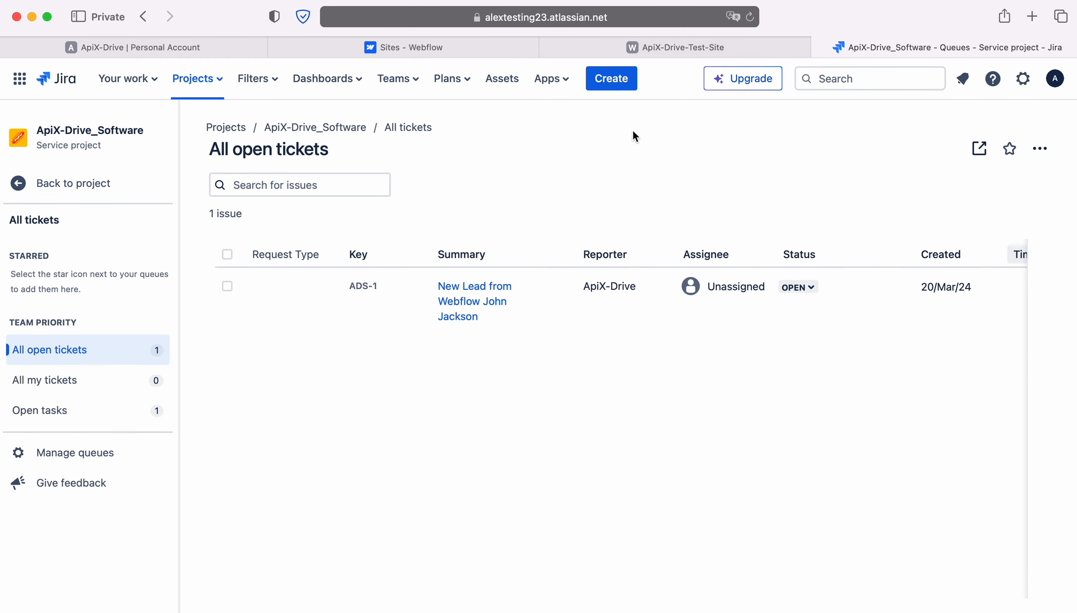
# Step: Review the ADS-1 'New Lead from Webflow' ticket's mapped fields, then return to ApiX-Drive's test step
pyautogui.click(482, 288)
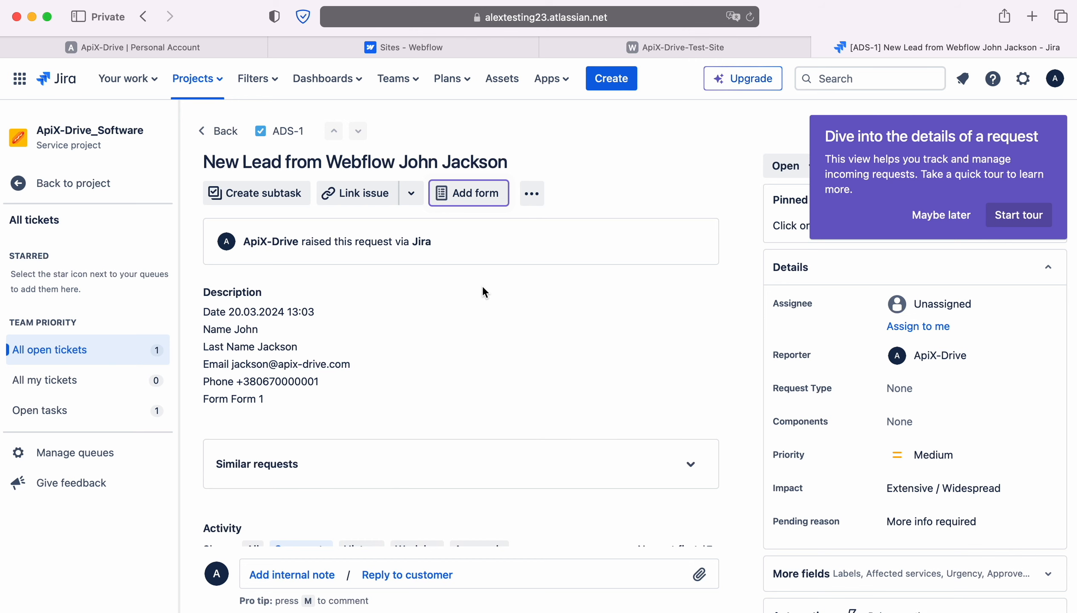
pyautogui.click(78, 47)
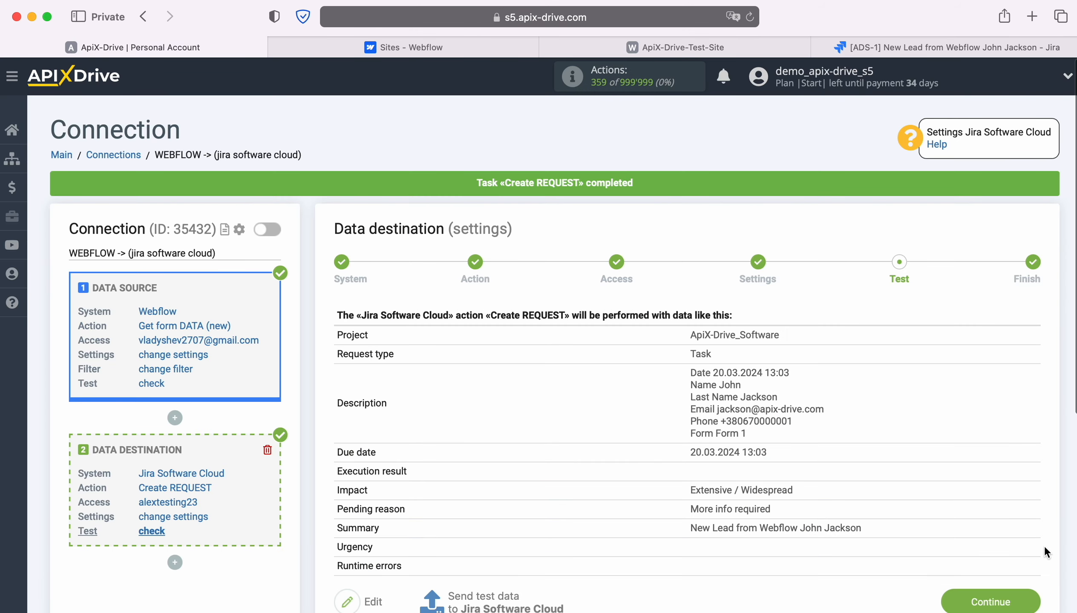
# Step: Finish the destination setup, enable auto-update, and set the connection's update interval to 5 minutes
pyautogui.click(1033, 558)
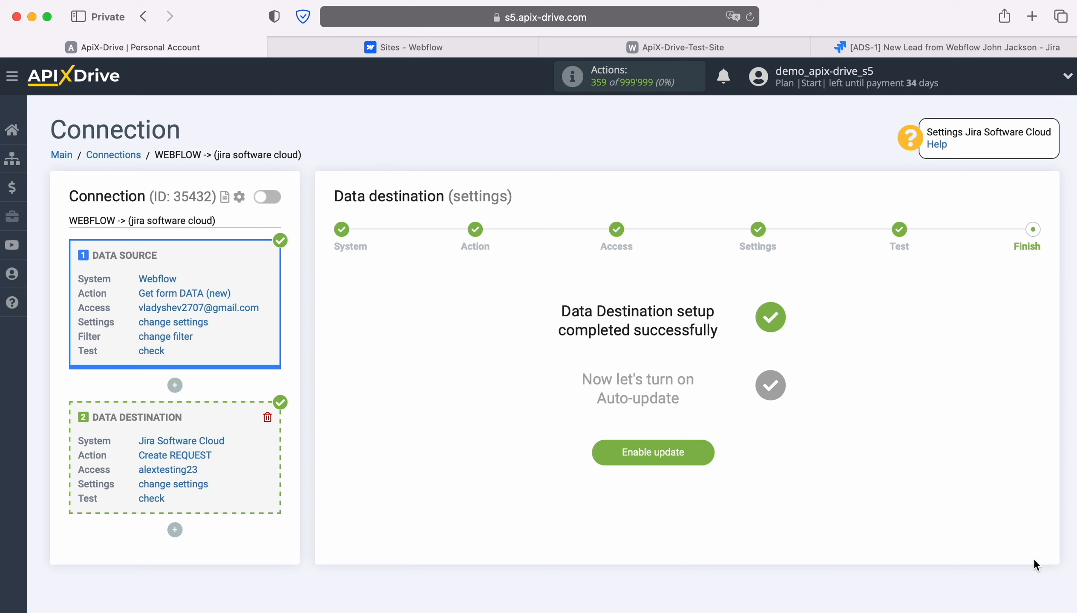
pyautogui.click(711, 446)
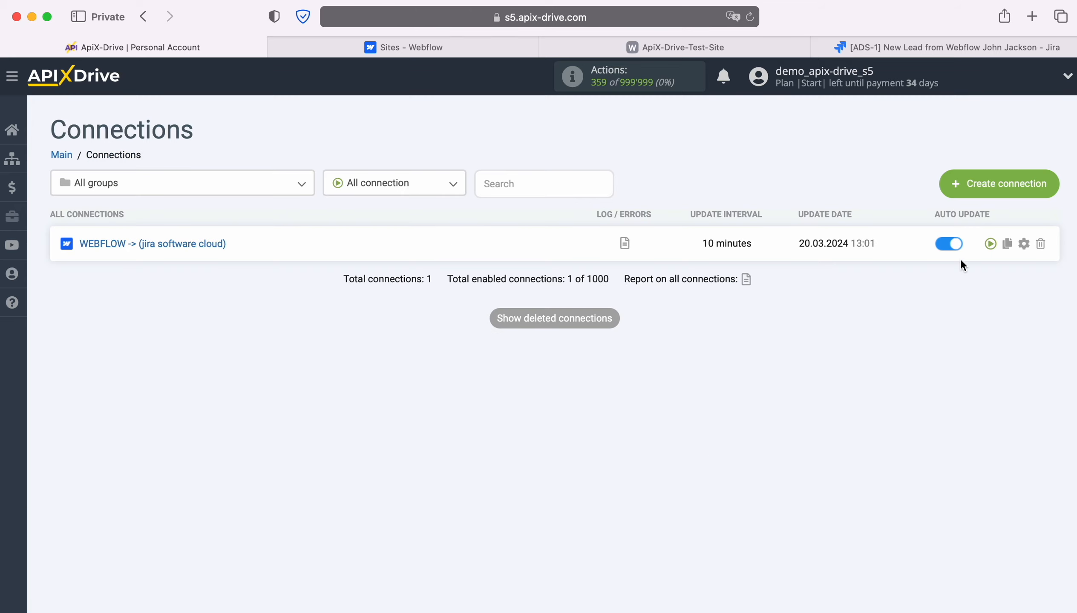
pyautogui.click(1024, 244)
pyautogui.click(661, 347)
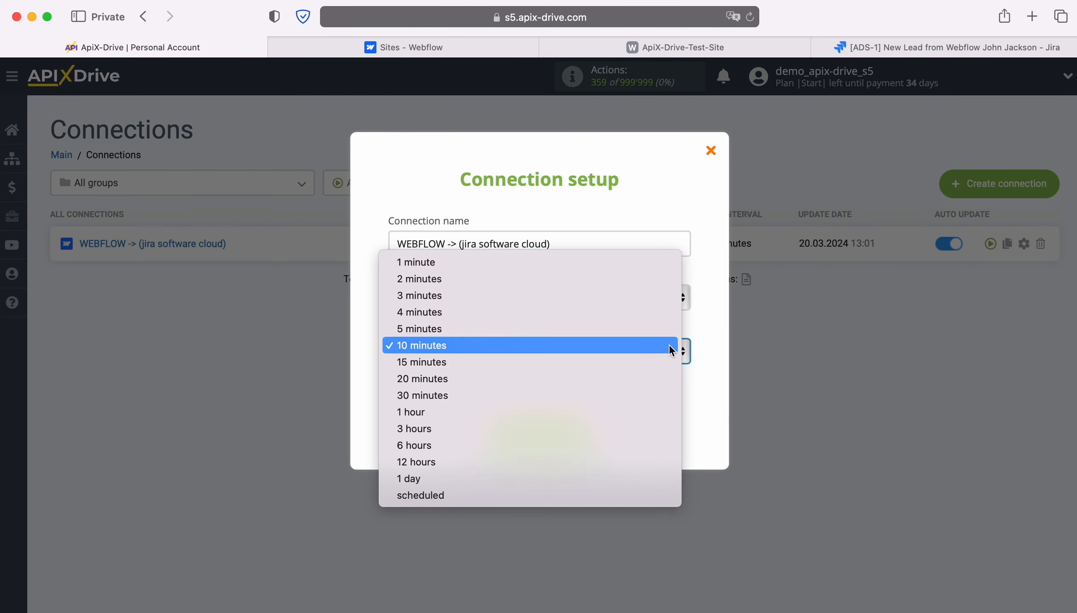